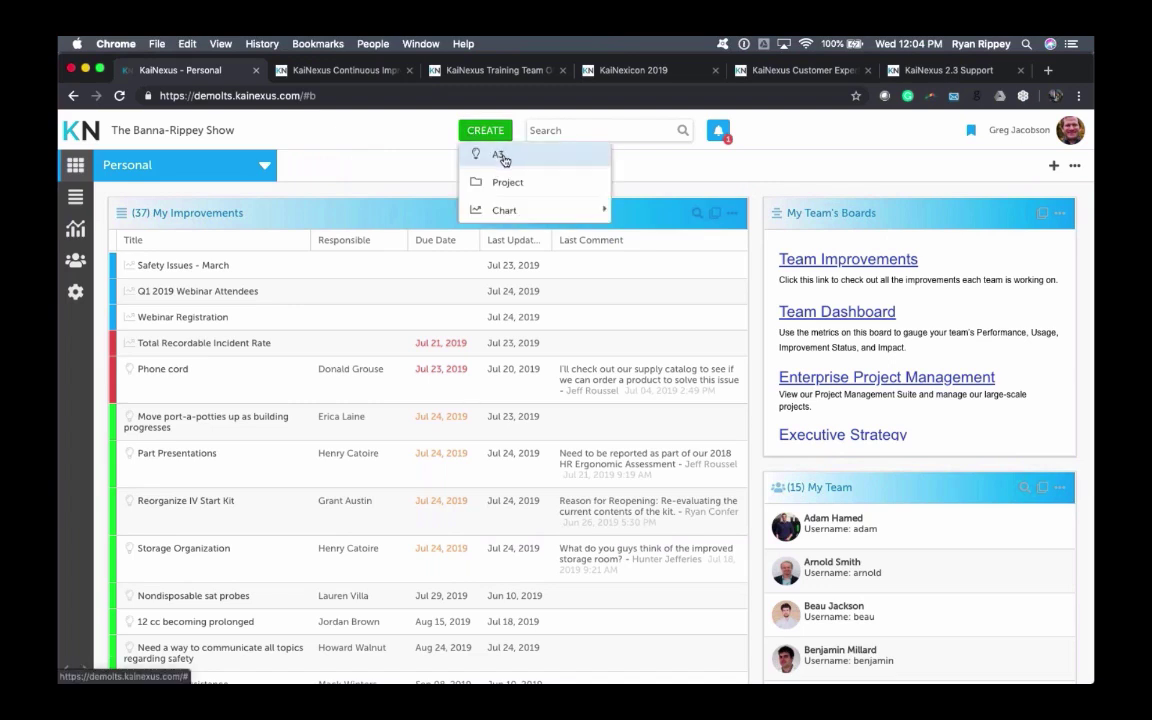
Step: Open a new A3 form, set Verification Required to Yes to reveal the planned savings and spend fields, and discard the form
left_click(499, 156)
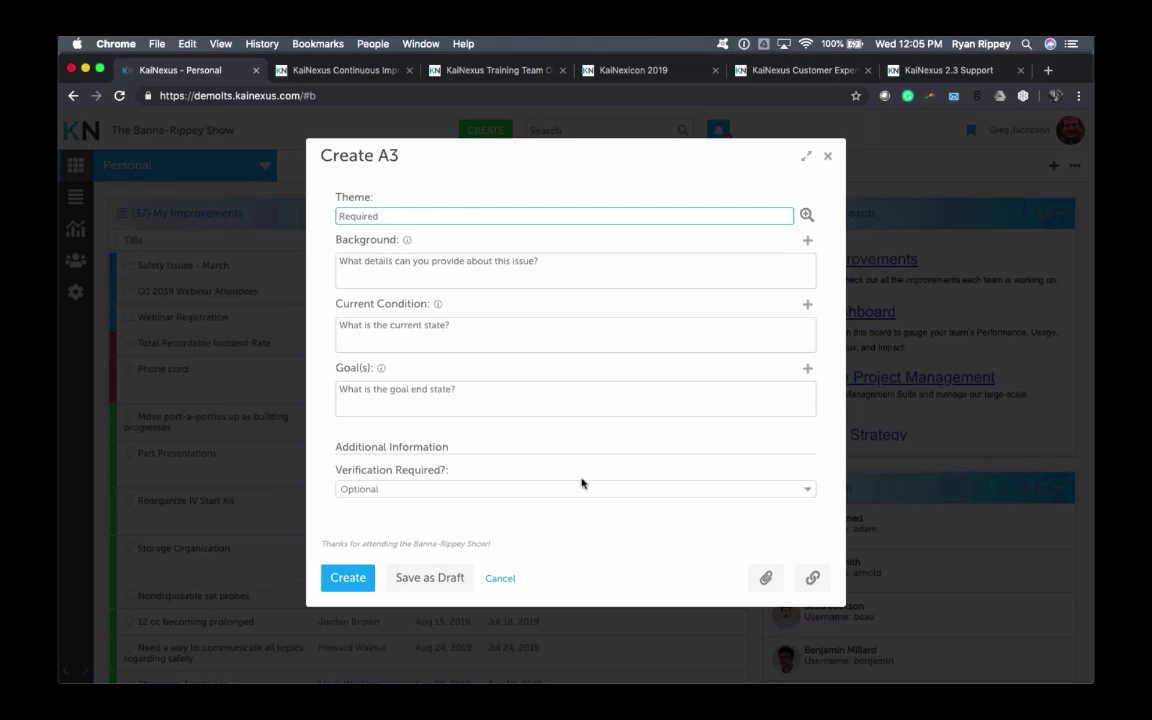
left_click(809, 493)
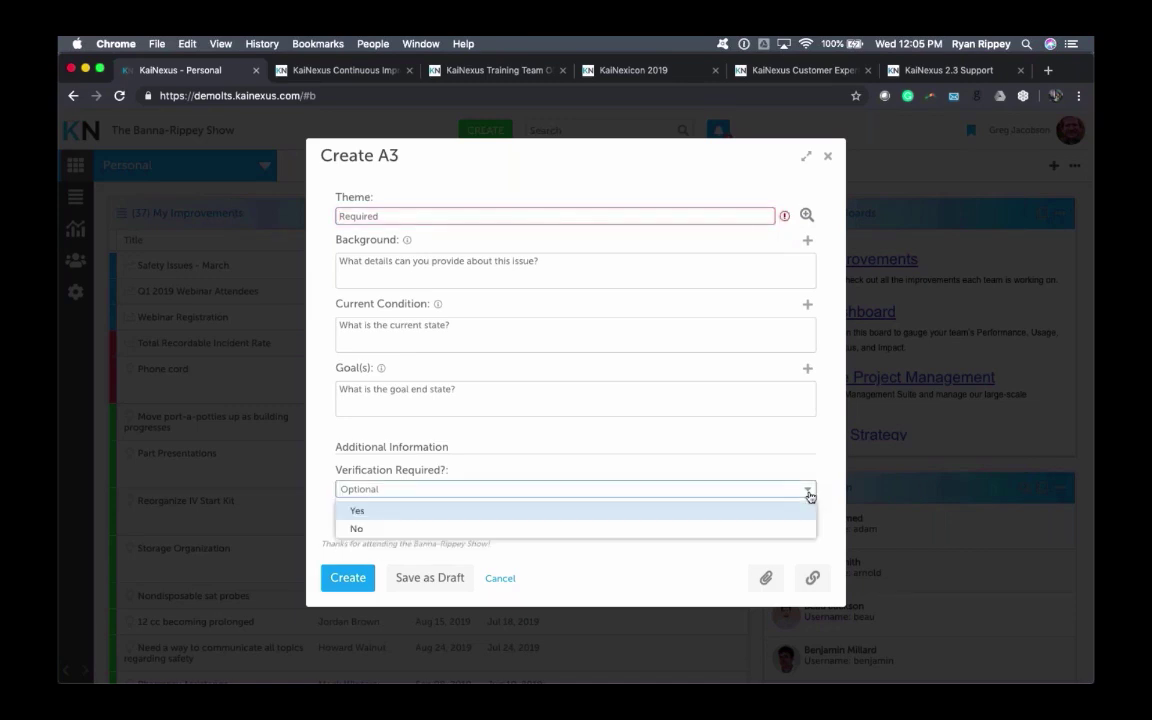
left_click(358, 512)
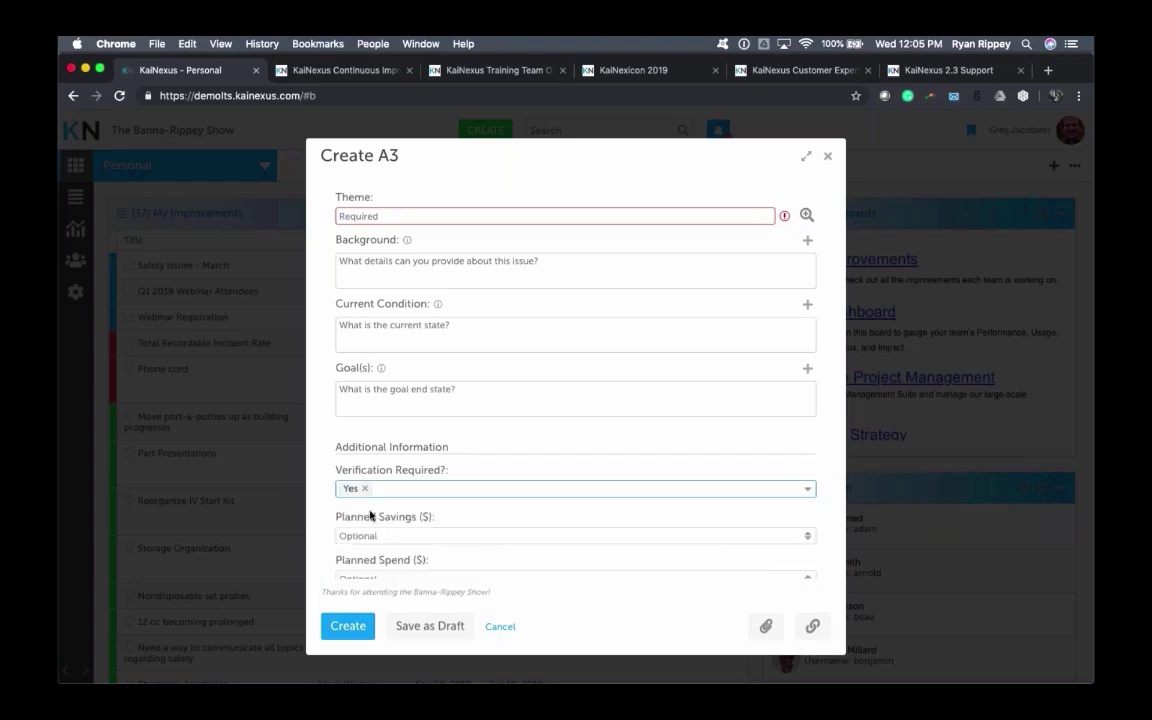
scroll(398, 504, "down", 1)
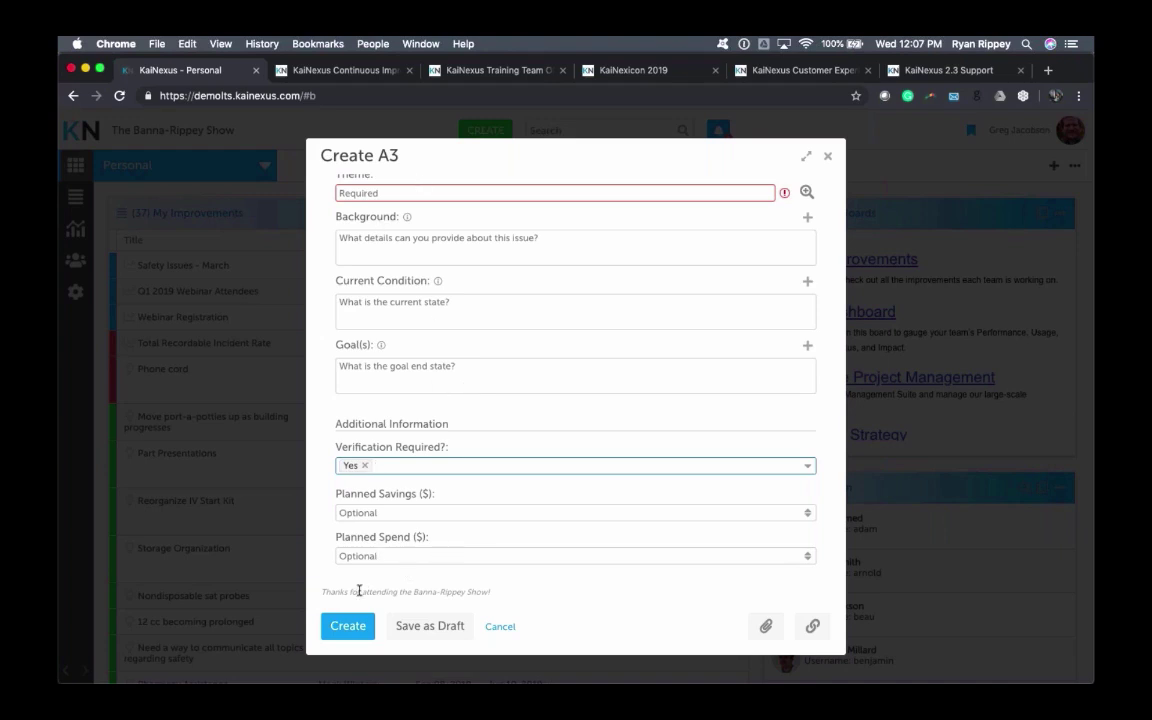
left_click_drag(494, 592, 319, 591)
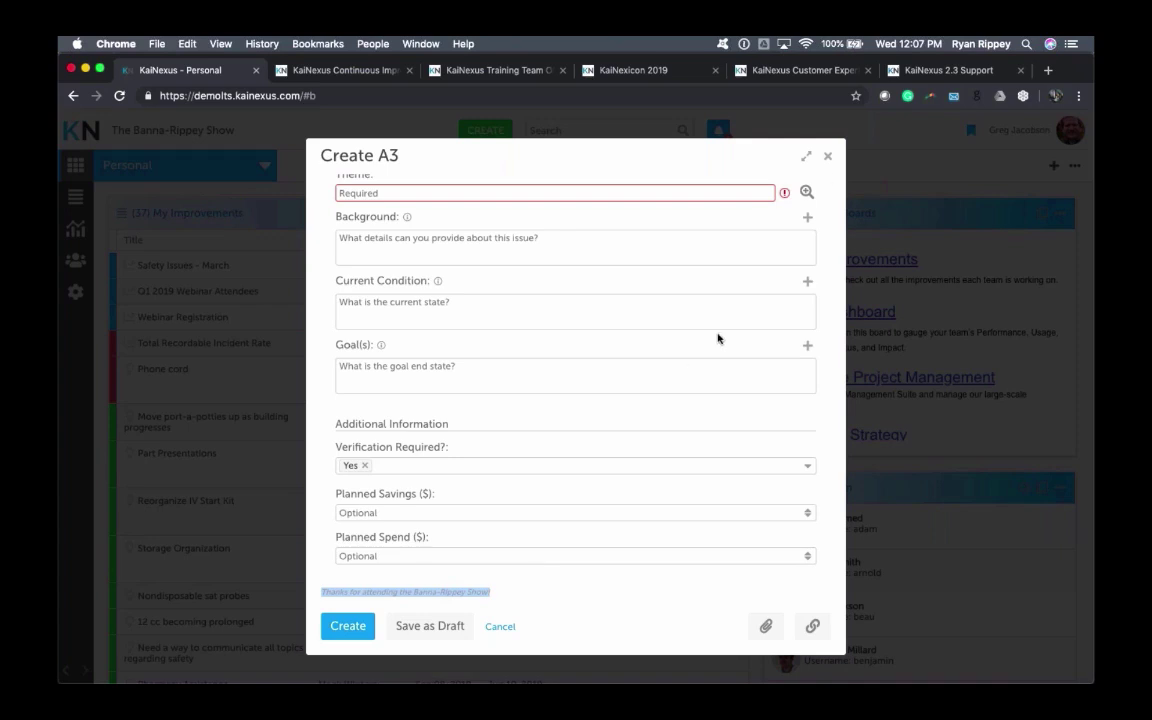
left_click(826, 160)
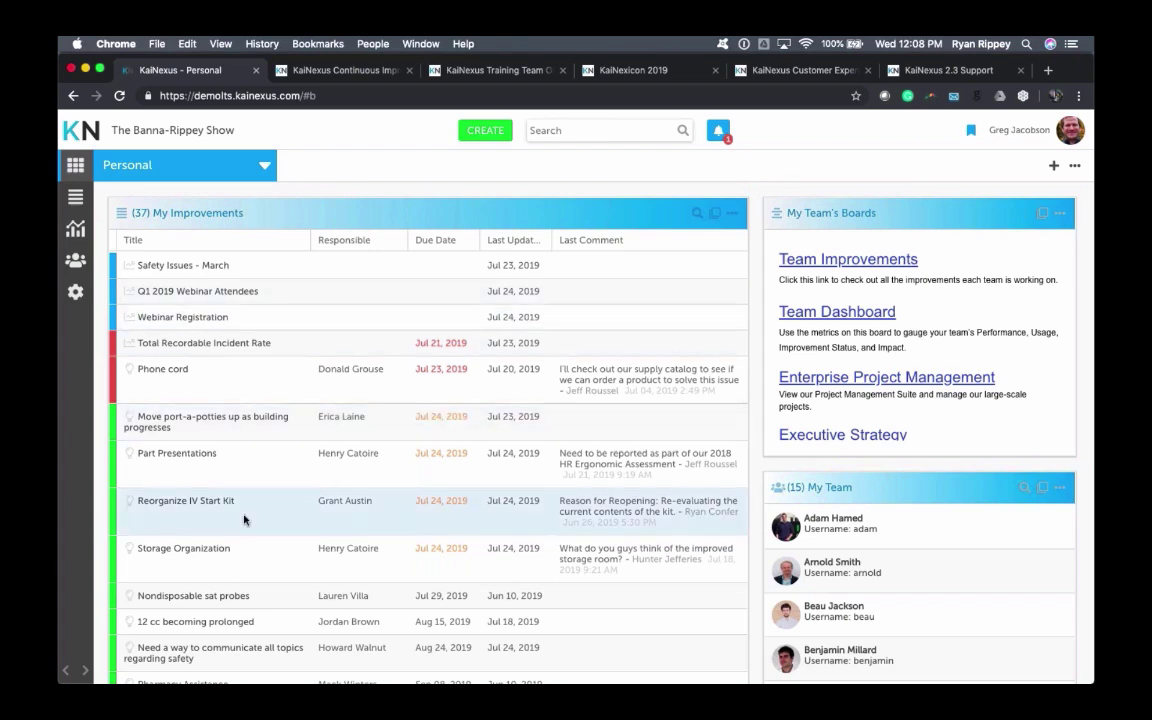
Step: Open the Part Presentations improvement and examine its A3 details, additional information, milestones, dates, files and links
left_click(172, 453)
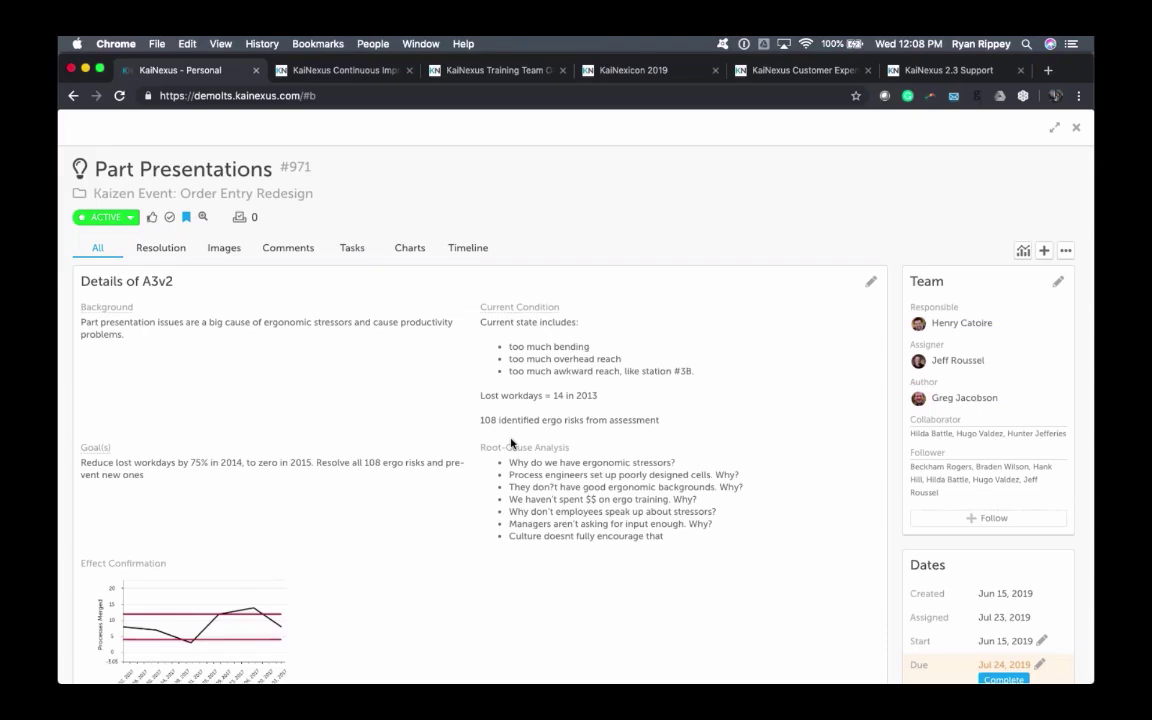
scroll(511, 443, "down", 2)
scroll(511, 435, "down", 3)
scroll(511, 435, "up", 2)
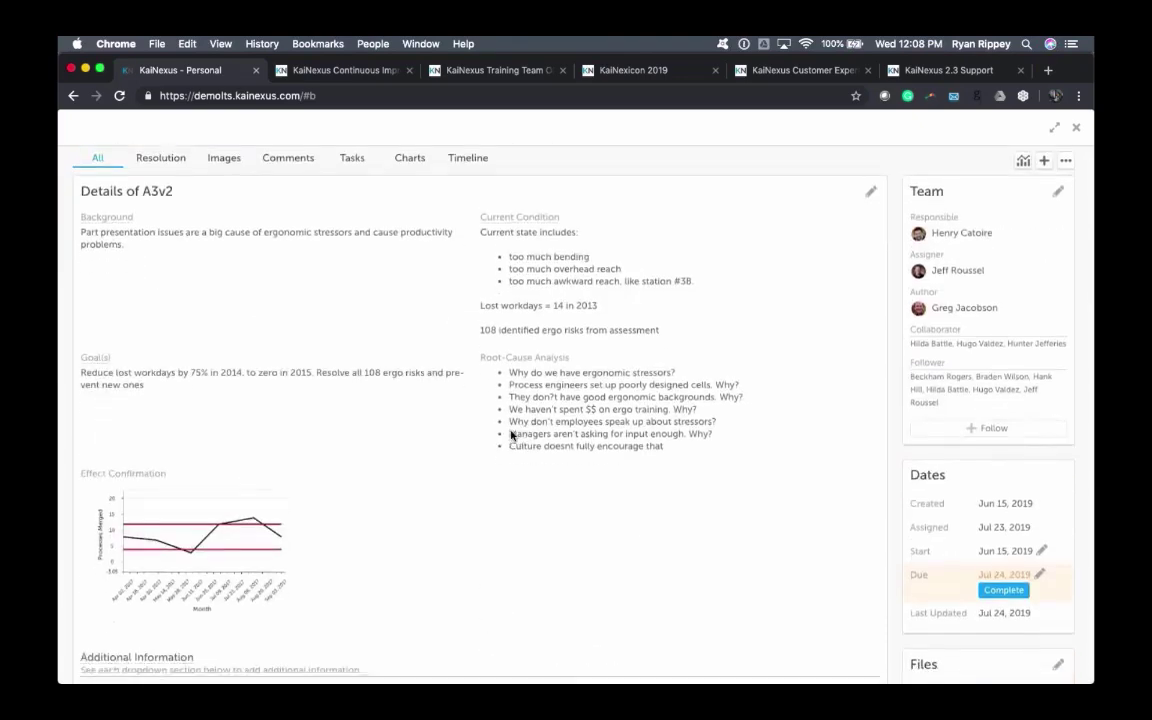
scroll(511, 435, "down", 7)
scroll(511, 435, "down", 2)
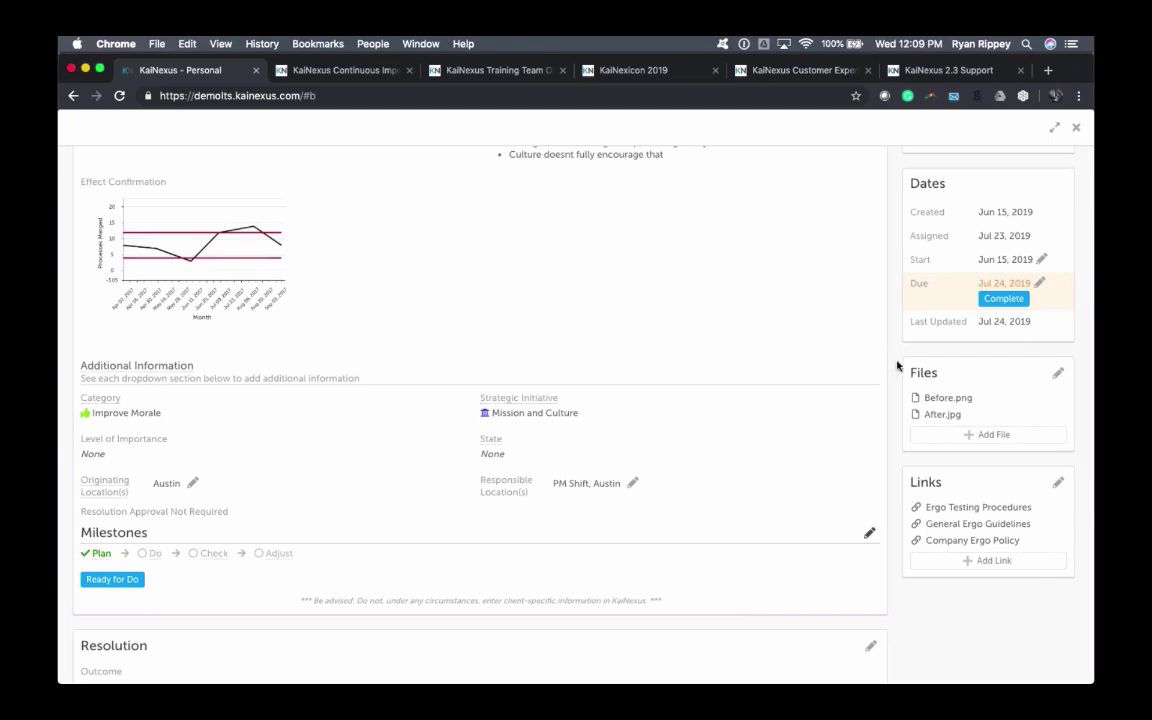
scroll(897, 366, "up", 8)
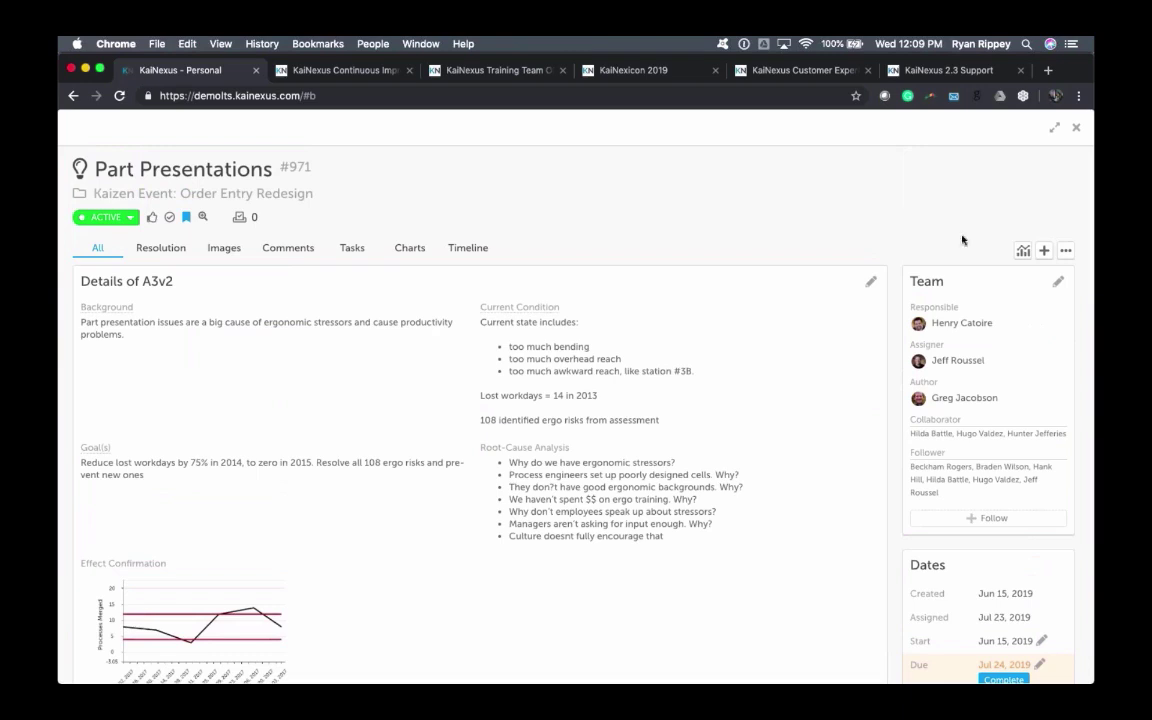
Step: Check the team member name formats offered by the XLSX export of Part Presentations, and close the item without exporting
left_click(1066, 252)
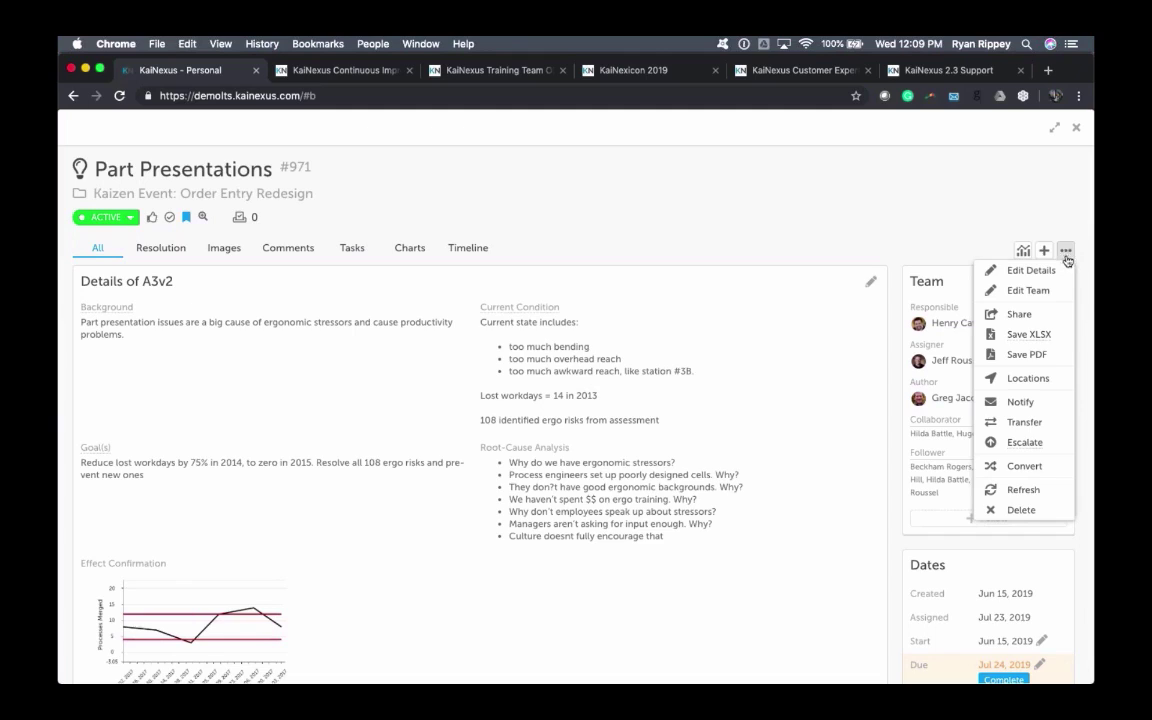
left_click(1035, 338)
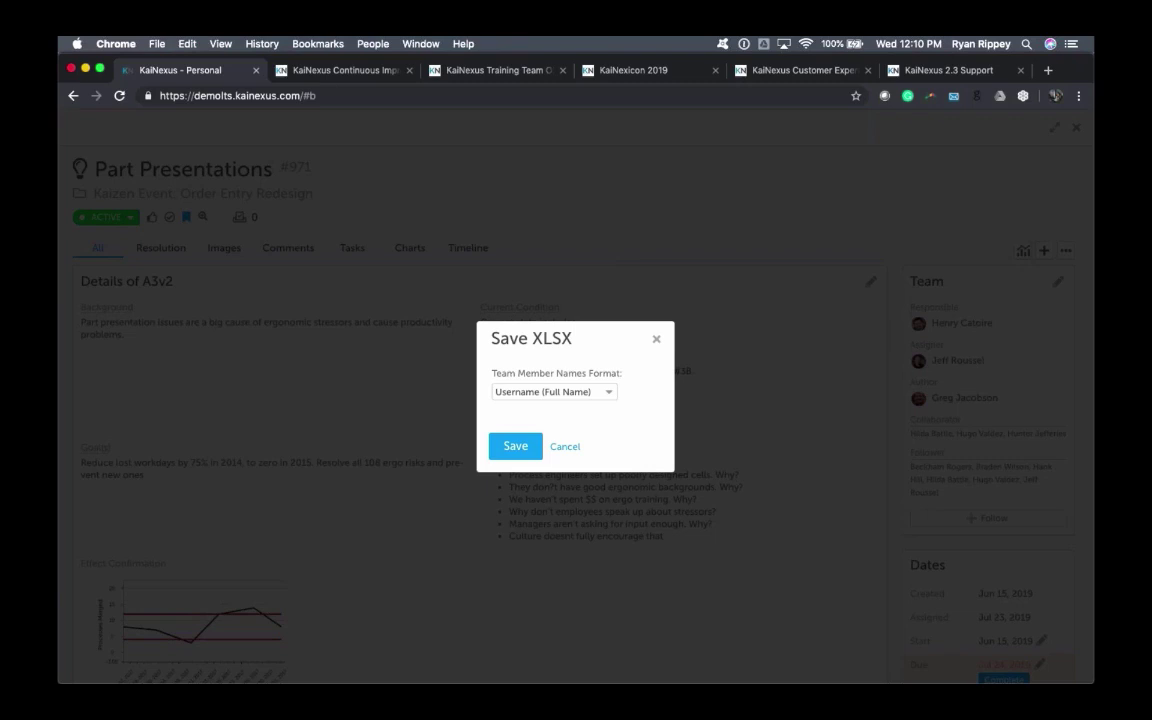
left_click(611, 397)
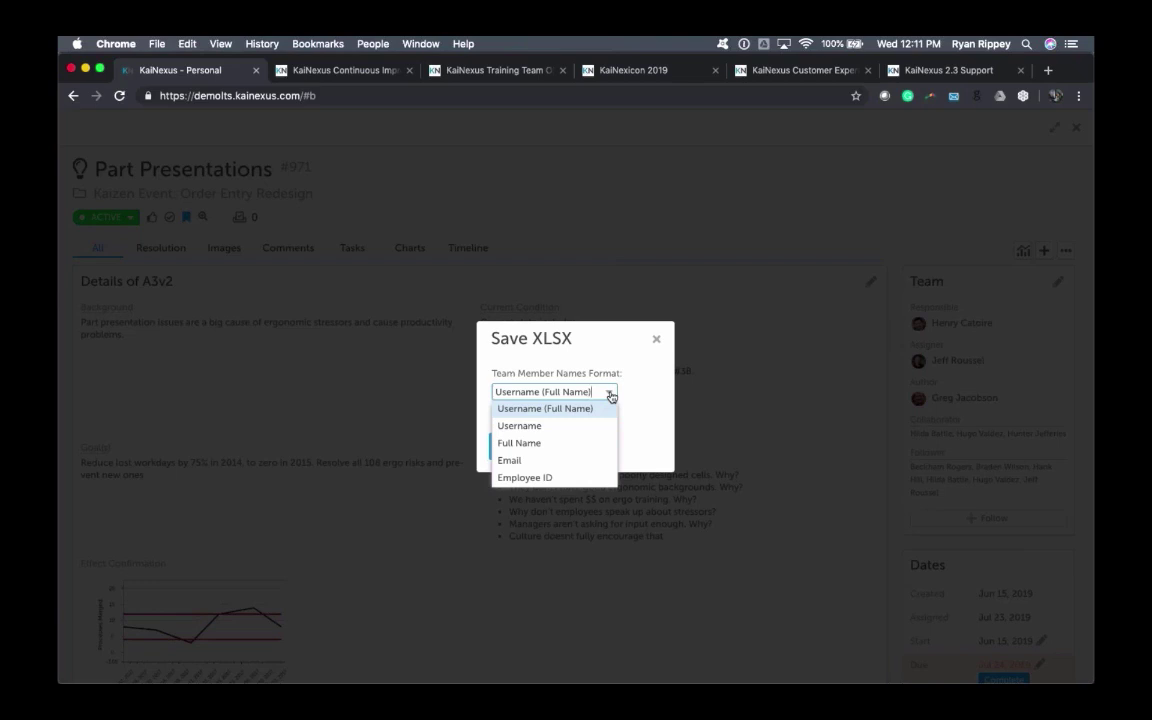
left_click(656, 339)
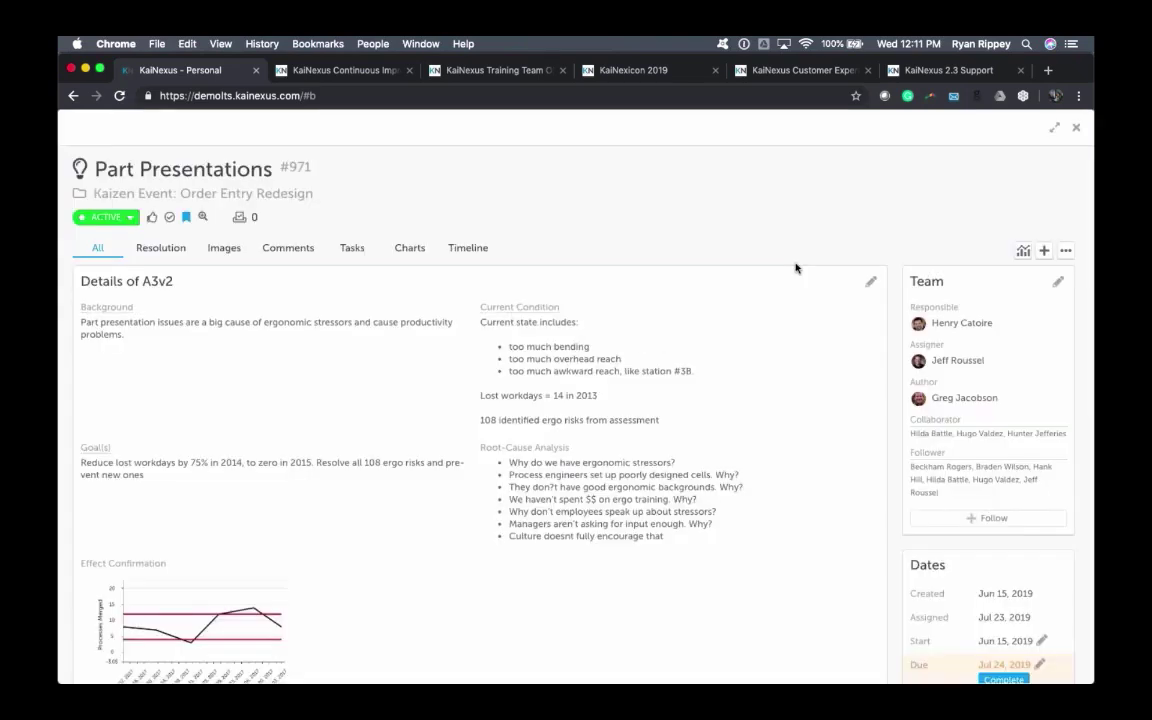
left_click(1076, 129)
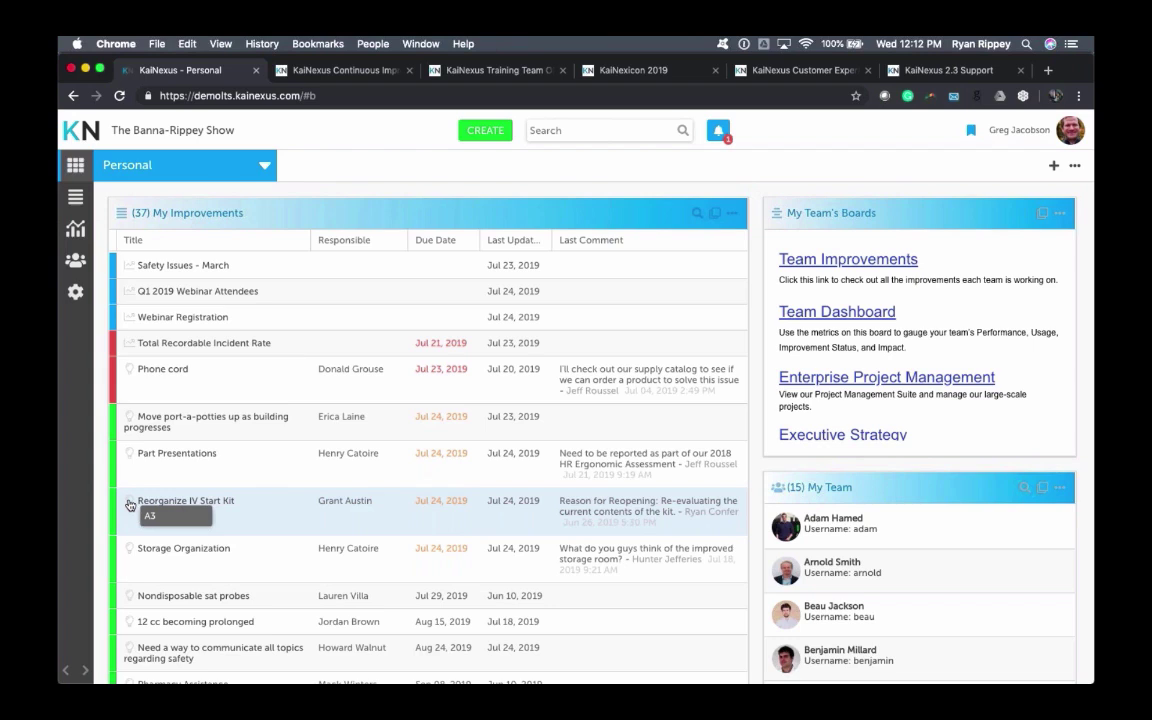
Step: Expand the My Improvements card to the full list and examine the entries across its Parent, 5 Whys, Description and Chart Type columns
left_click(715, 213)
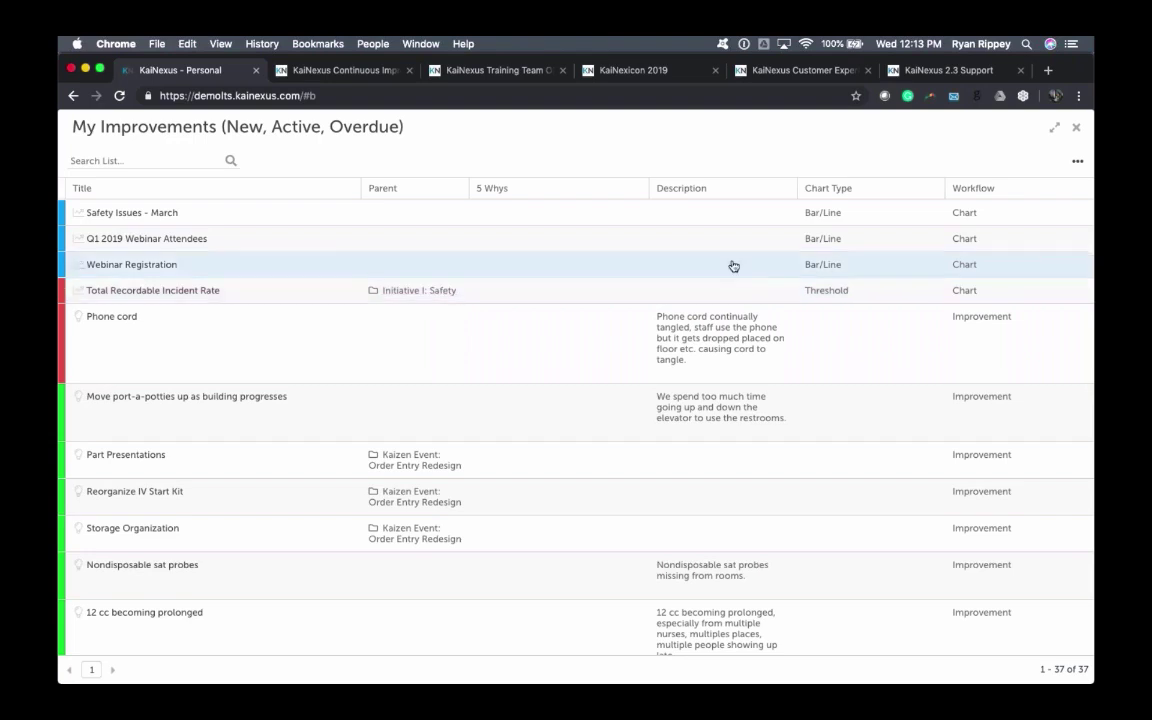
scroll(710, 353, "down", 1)
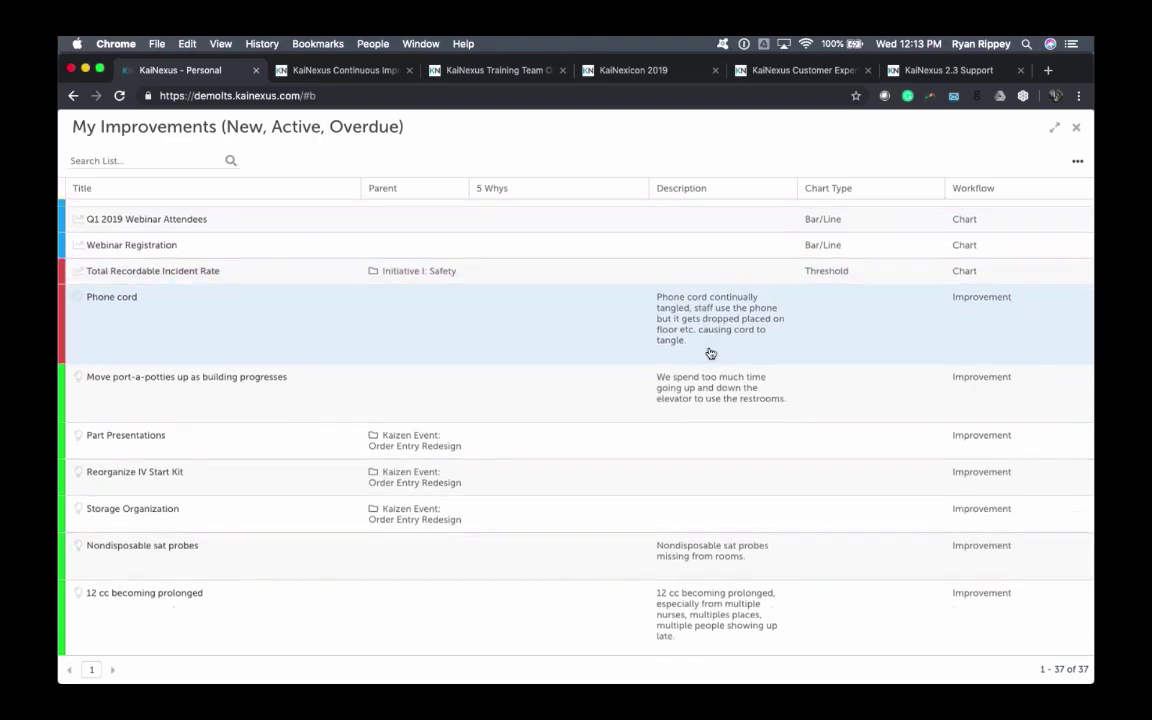
scroll(710, 353, "down", 10)
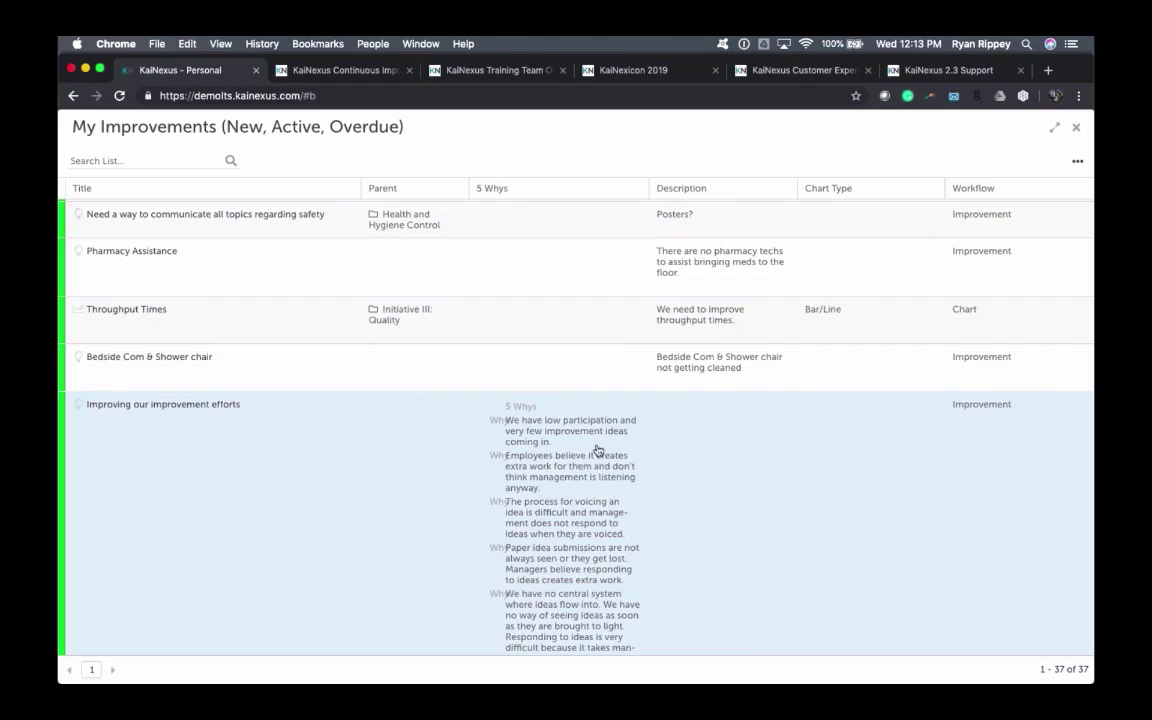
scroll(597, 450, "up", 4)
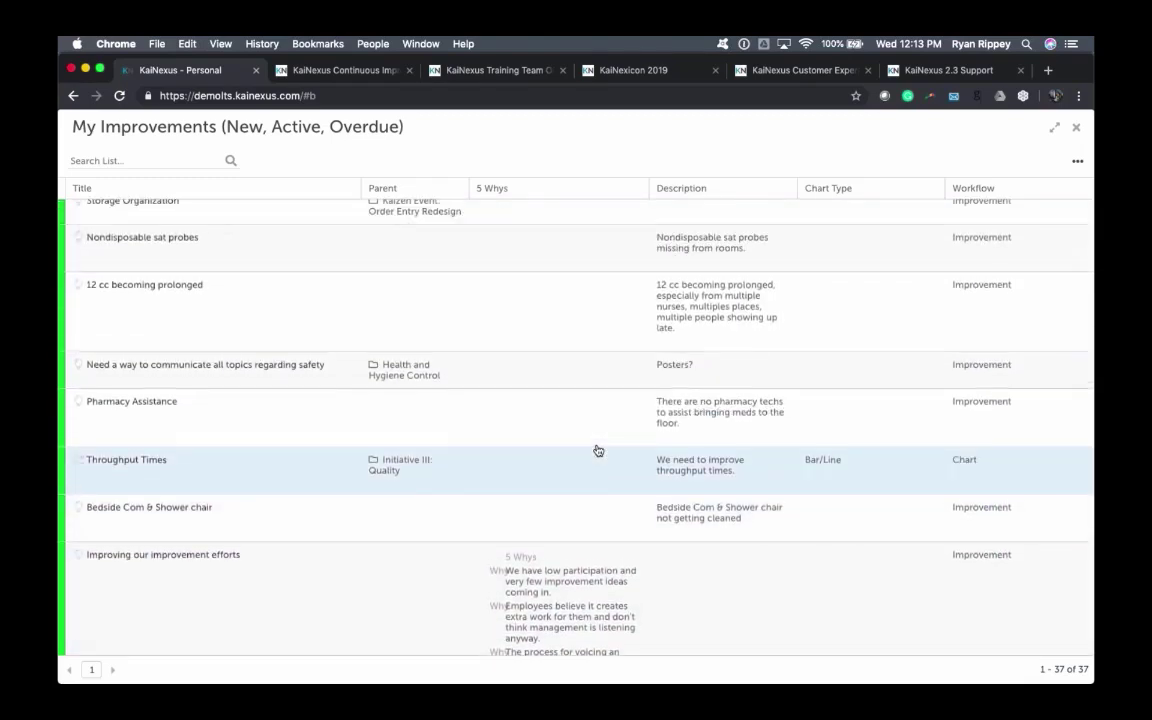
scroll(597, 450, "up", 4)
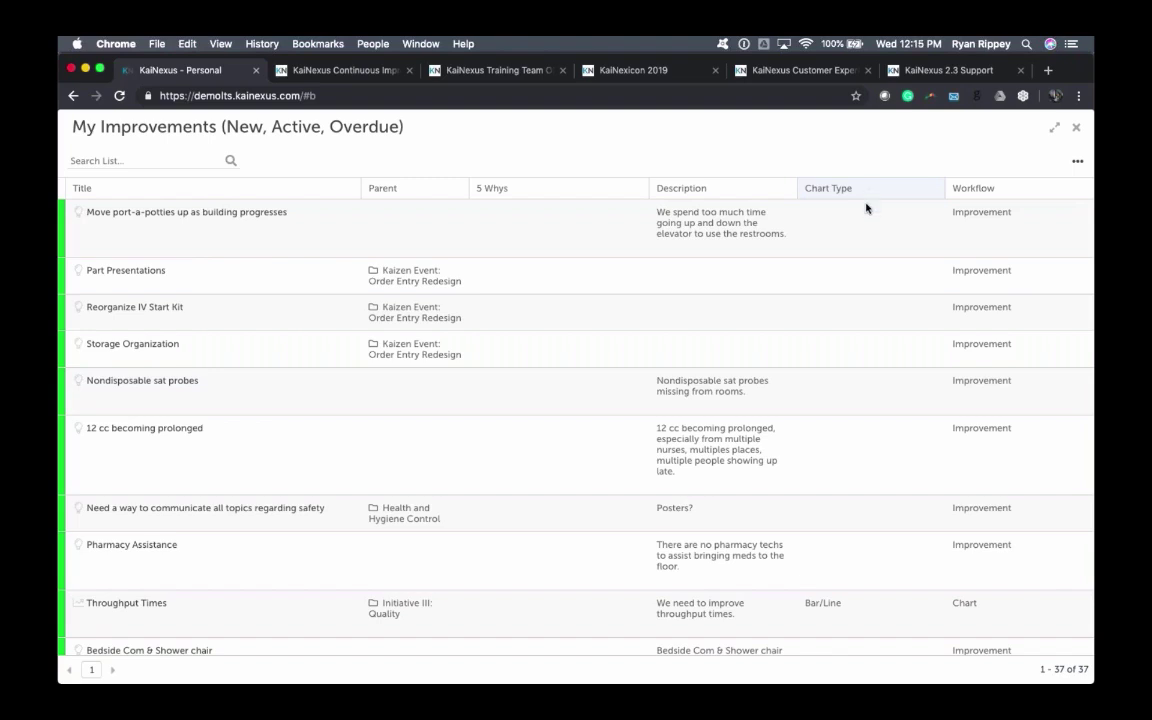
scroll(600, 300, "down", 5)
scroll(600, 300, "down", 10)
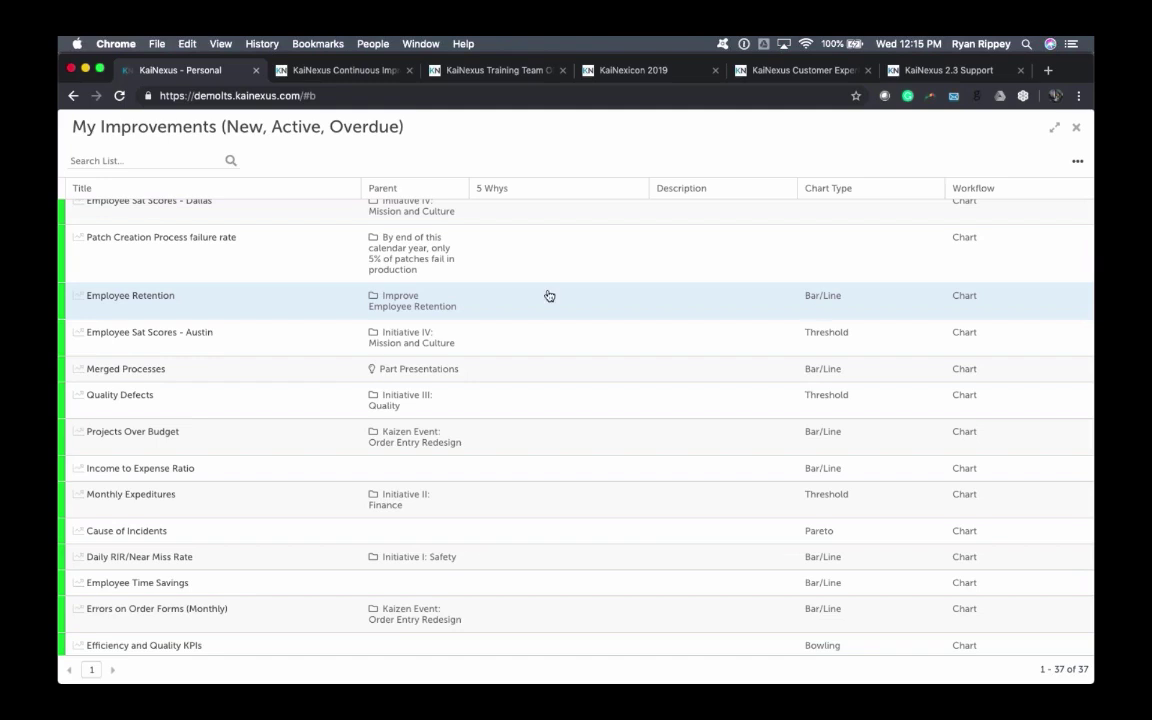
scroll(548, 296, "up", 3)
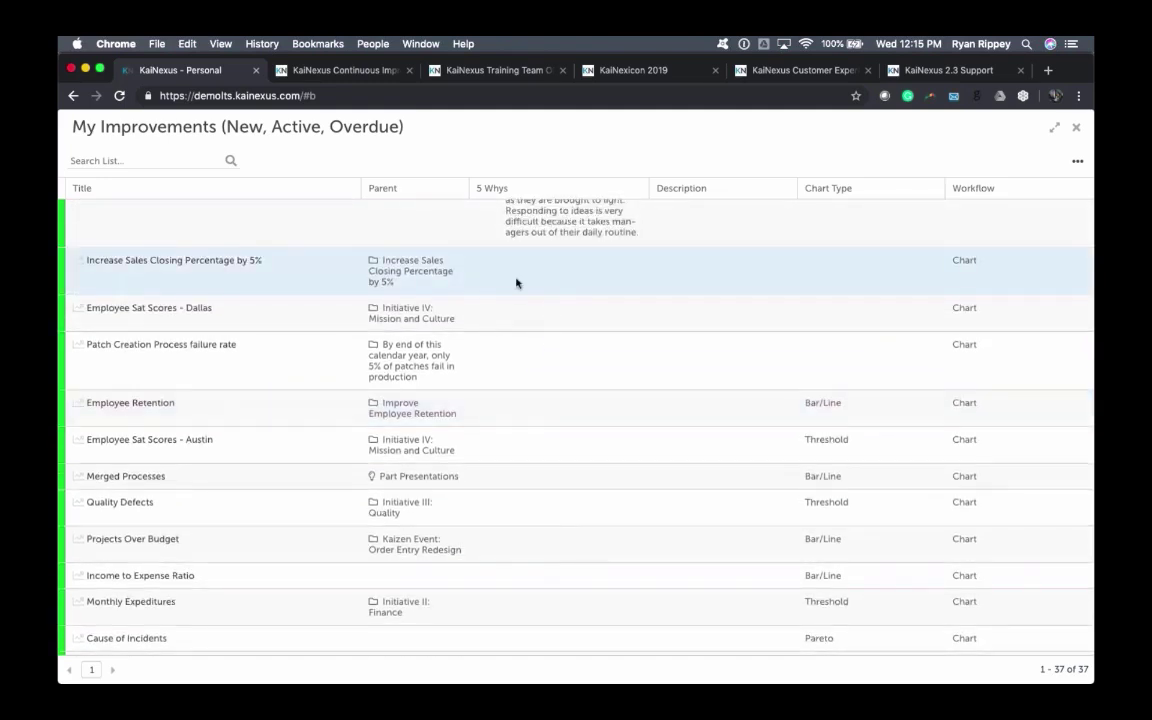
Step: Try adding a Start Date column to the expanded My Improvements list, placed between Parent and 5 Whys
left_click(463, 192)
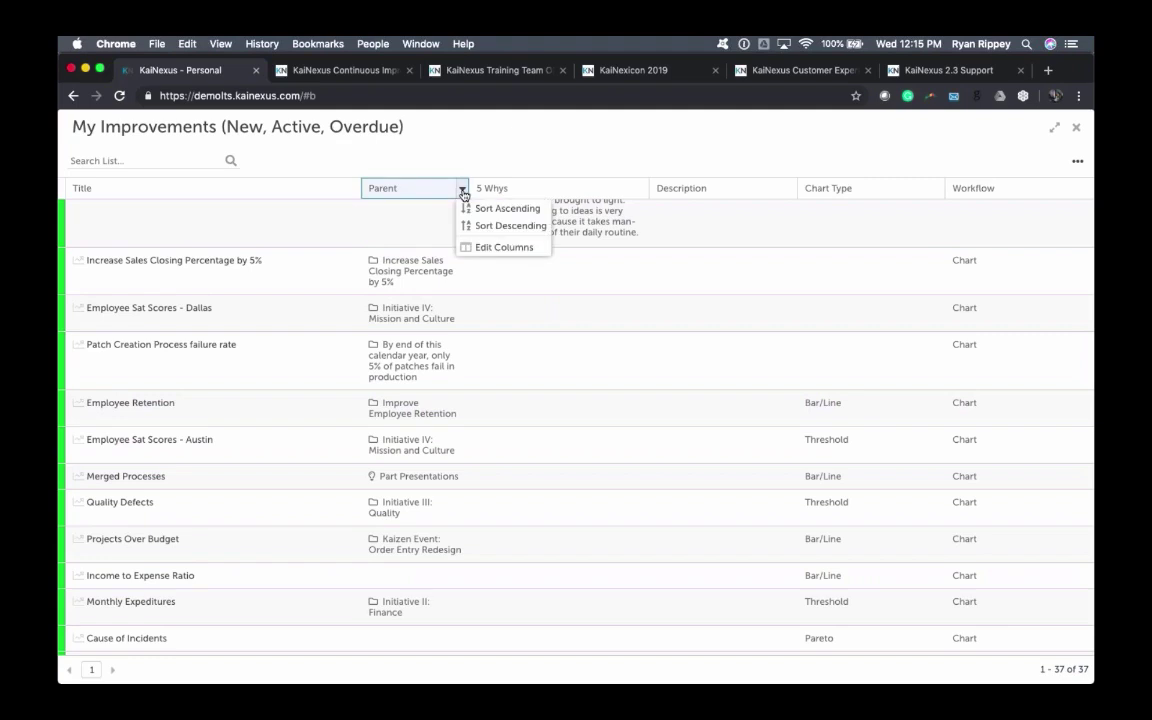
left_click(521, 253)
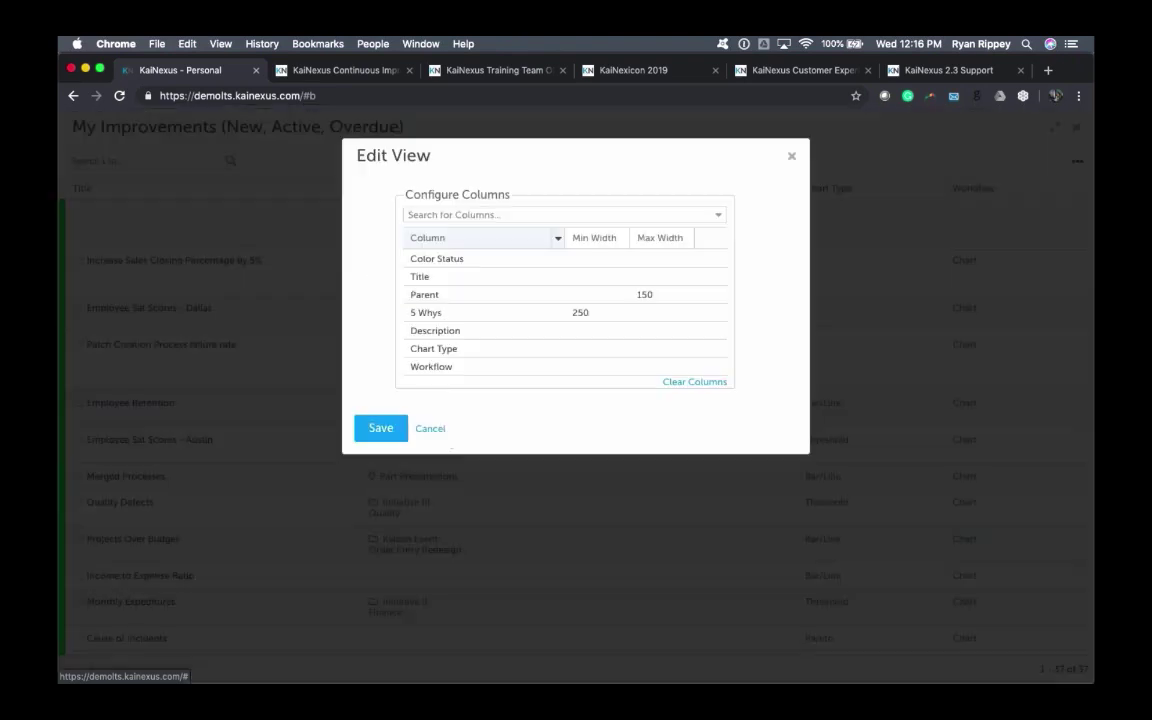
left_click(451, 214)
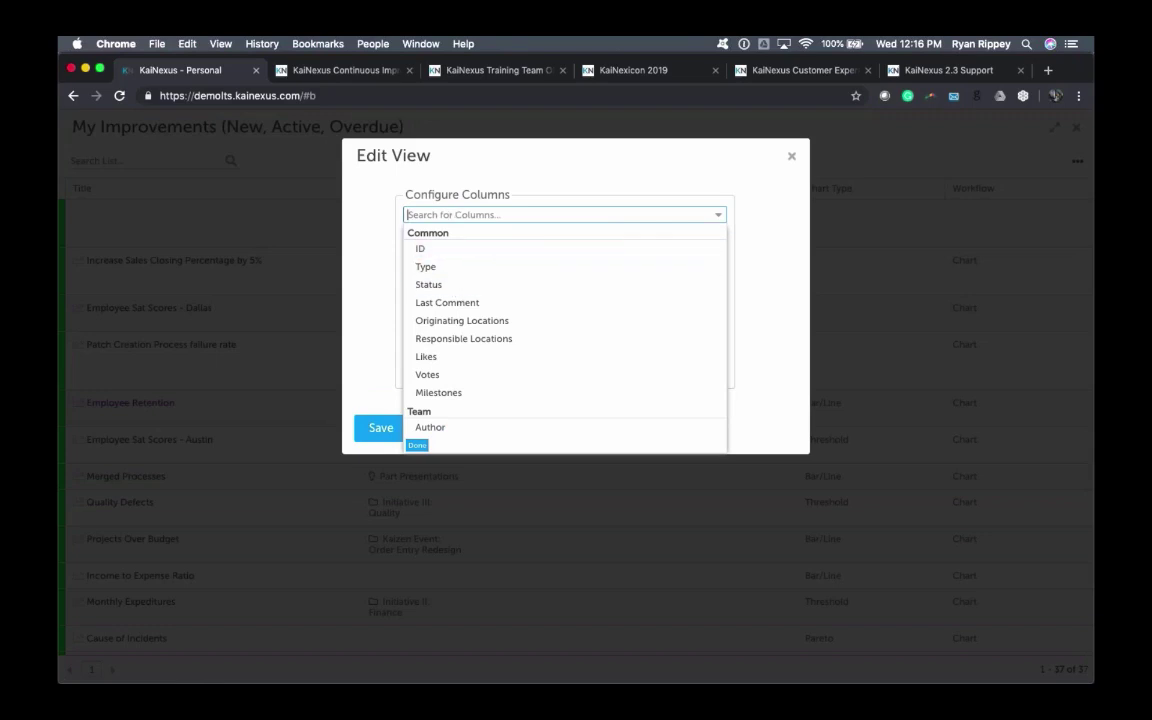
scroll(565, 340, "down", 2)
scroll(458, 257, "down", 3)
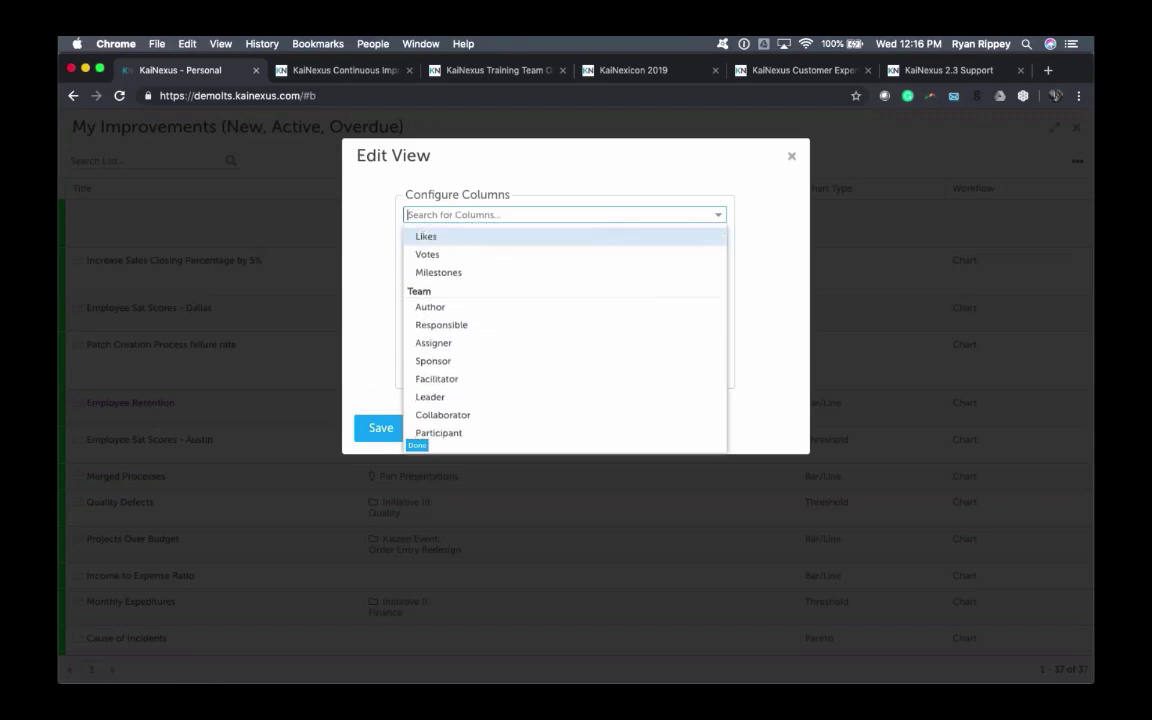
scroll(478, 363, "down", 4)
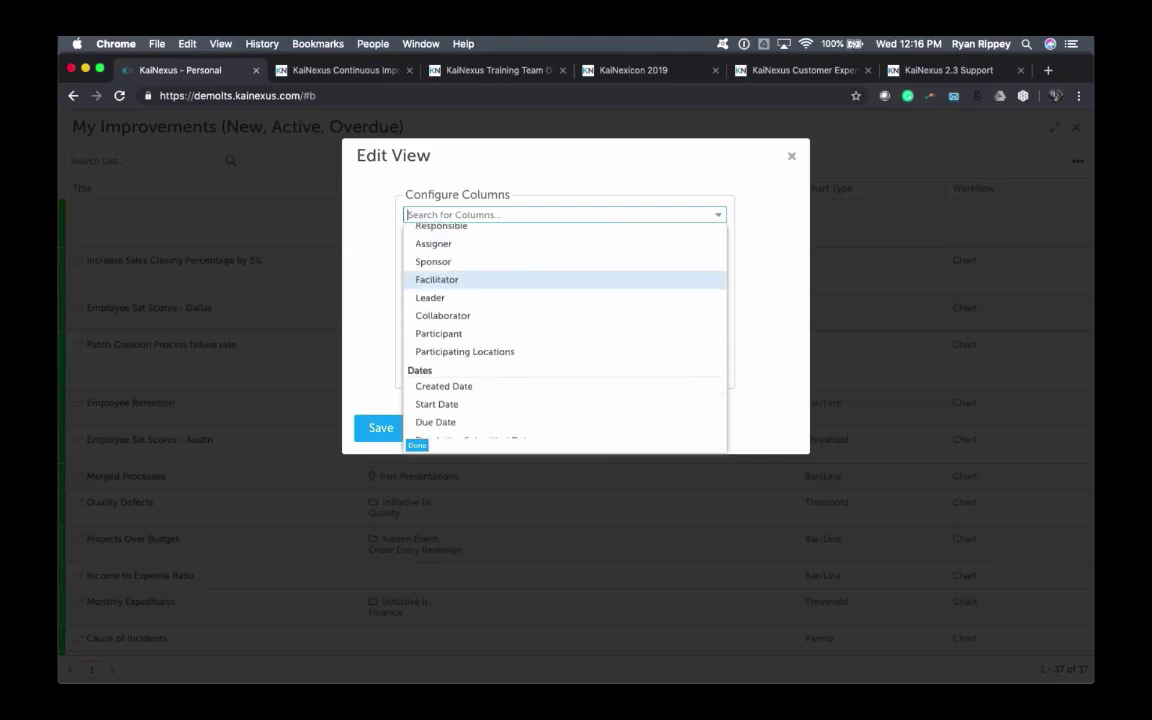
scroll(450, 366, "down", 2)
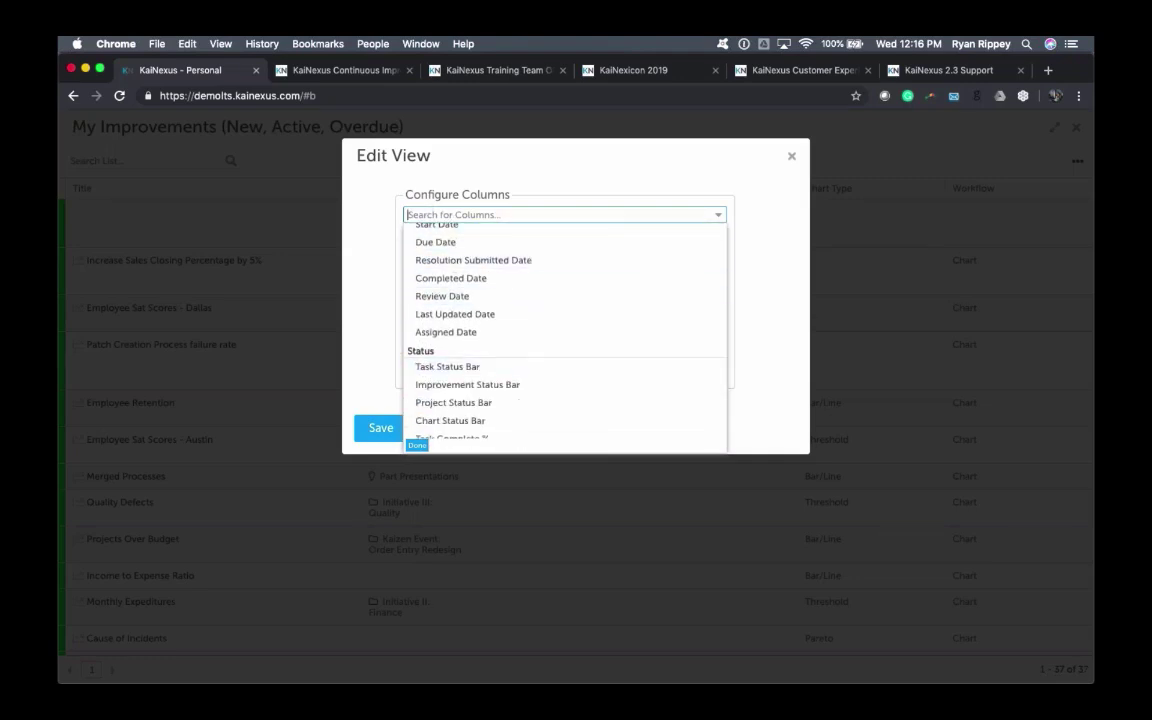
type("start")
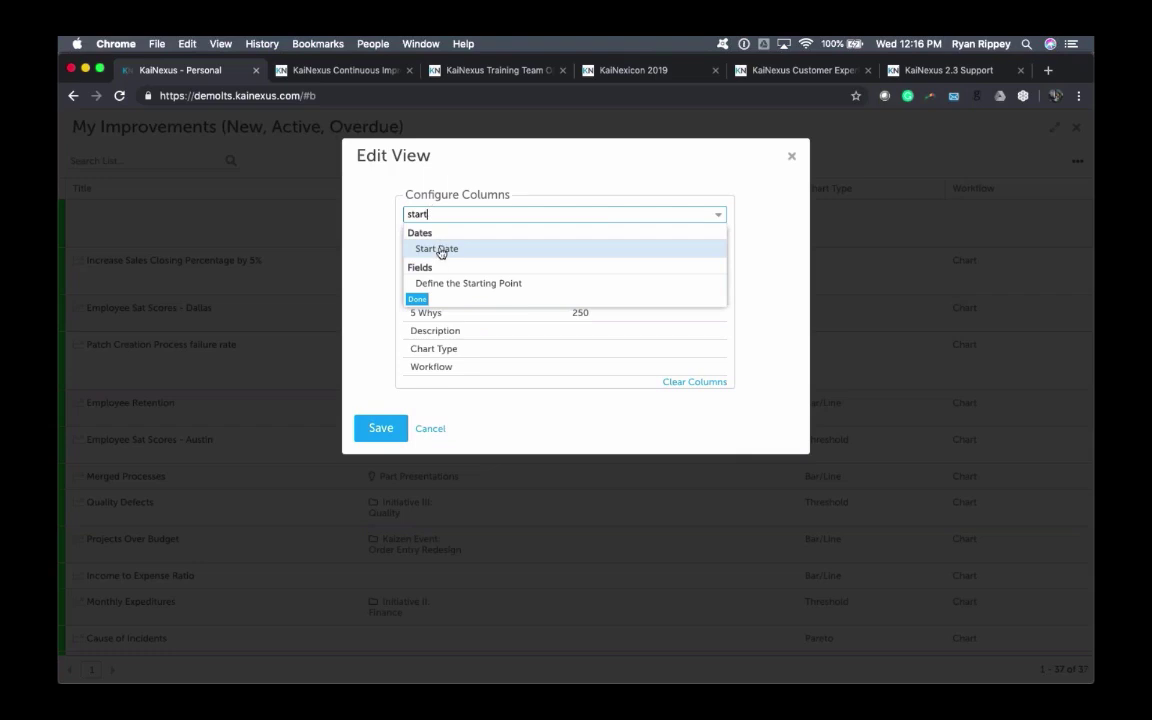
left_click(438, 248)
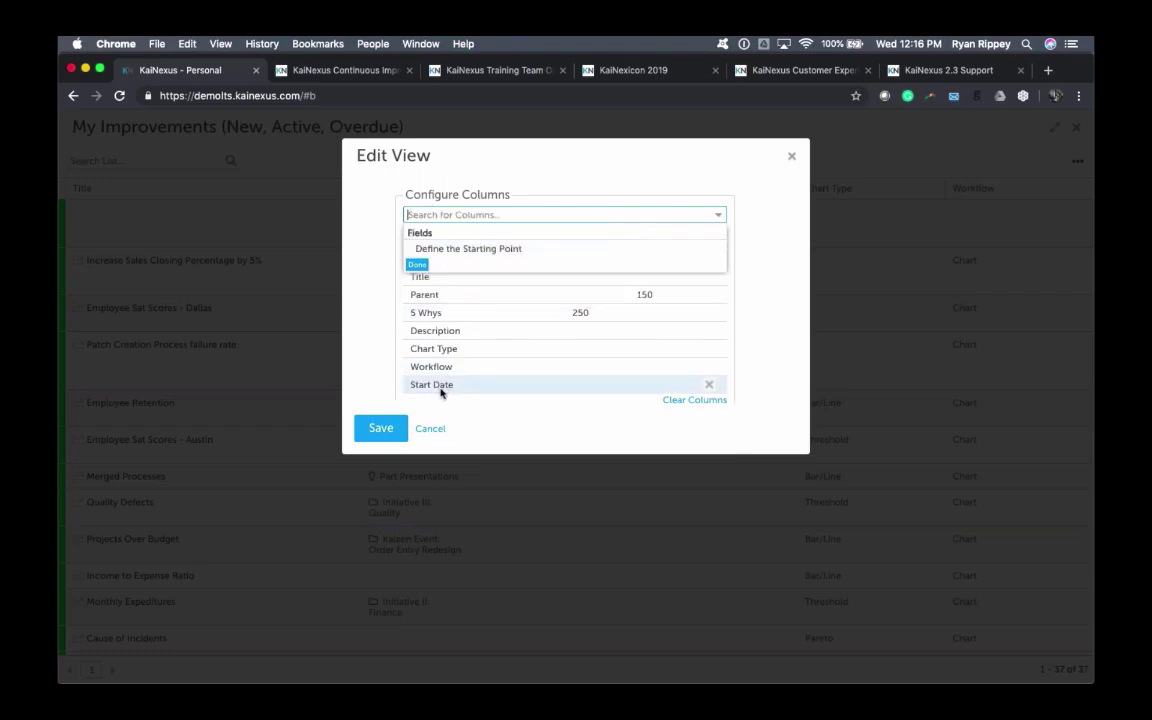
left_click_drag(446, 388, 433, 312)
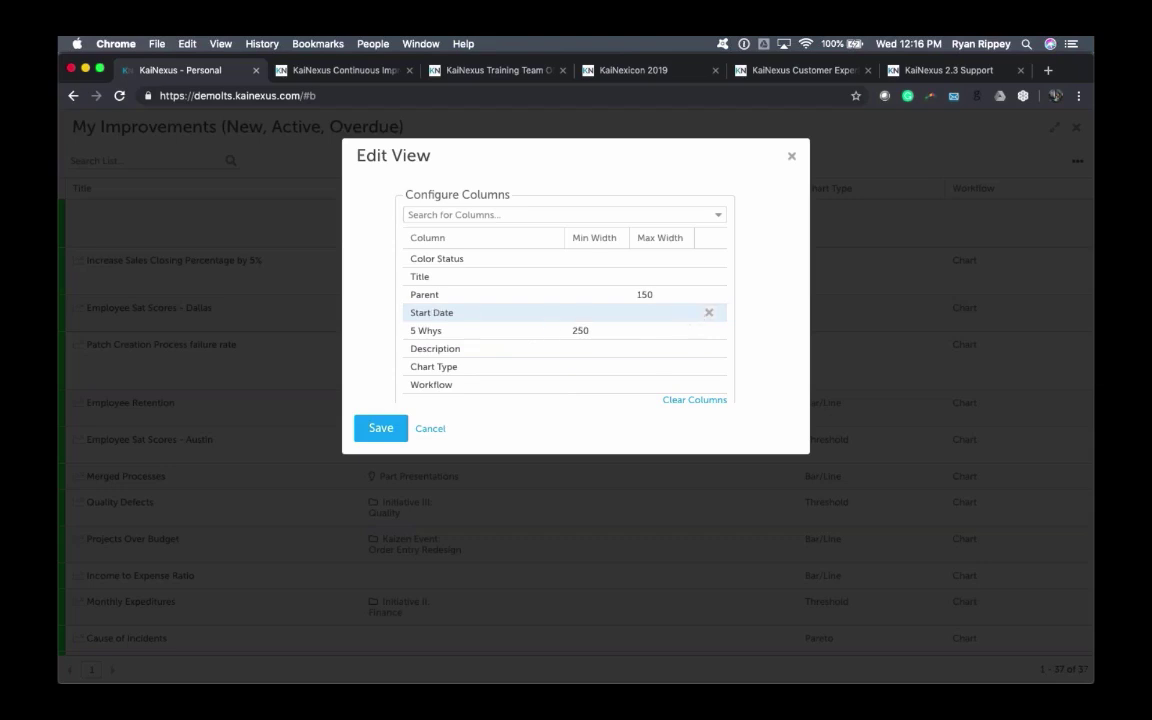
Step: Remove the Start Date column from the configuration and close the column editor and expanded list without saving
left_click(709, 312)
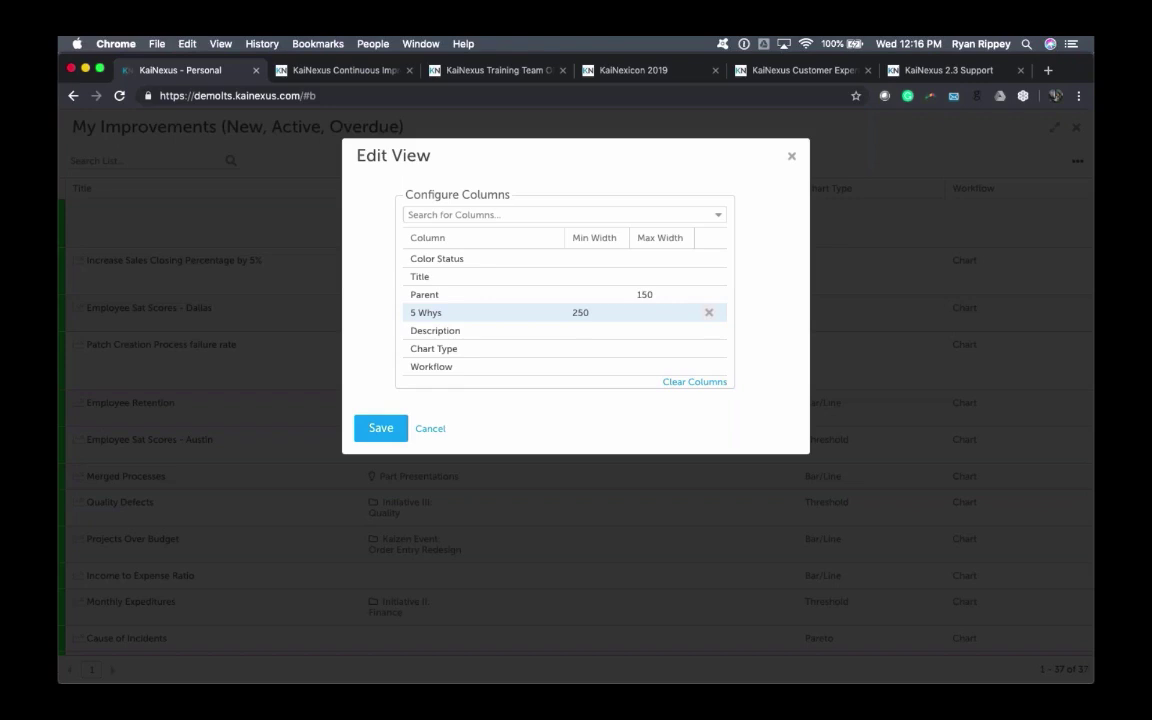
left_click(791, 156)
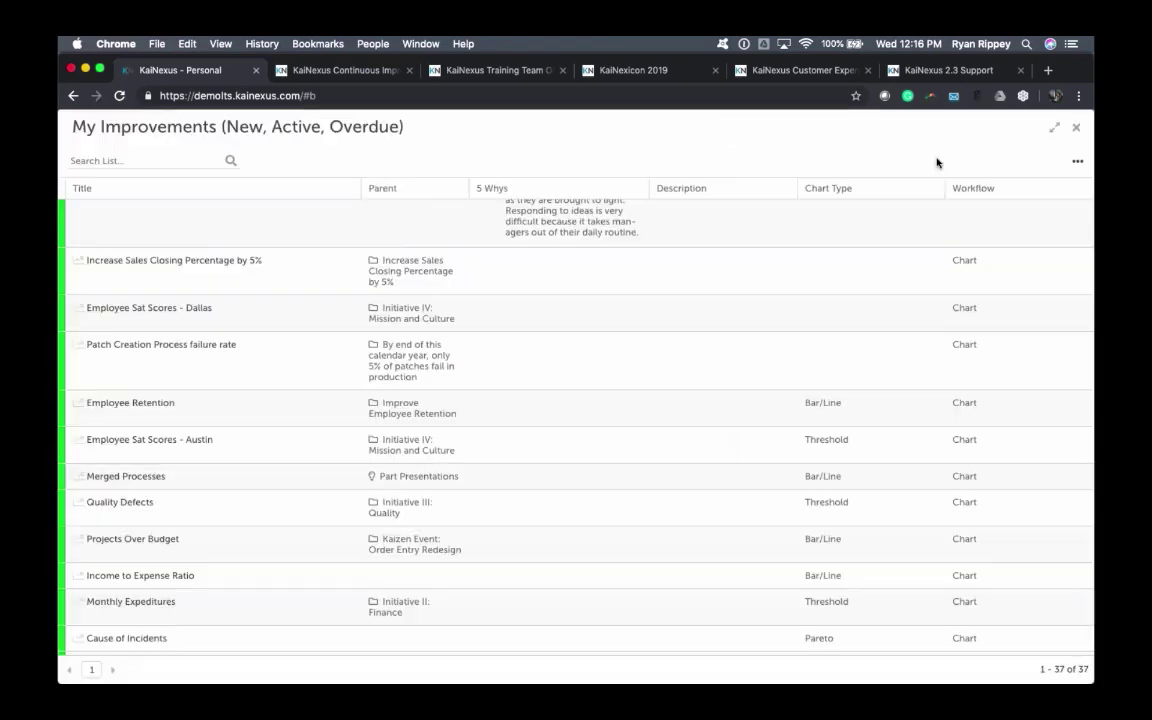
left_click(1077, 129)
Step: Switch the My Improvements card on the Personal board to the Gantt timeline view
left_click(732, 213)
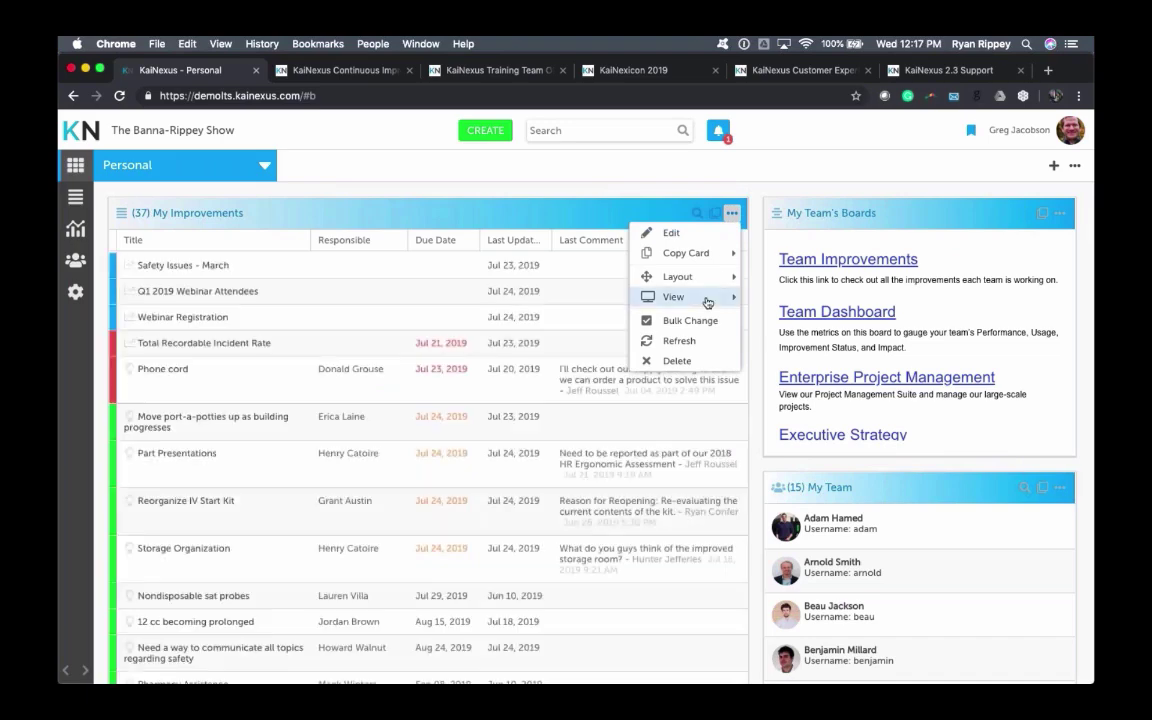
mouse_move(707, 302)
left_click(788, 378)
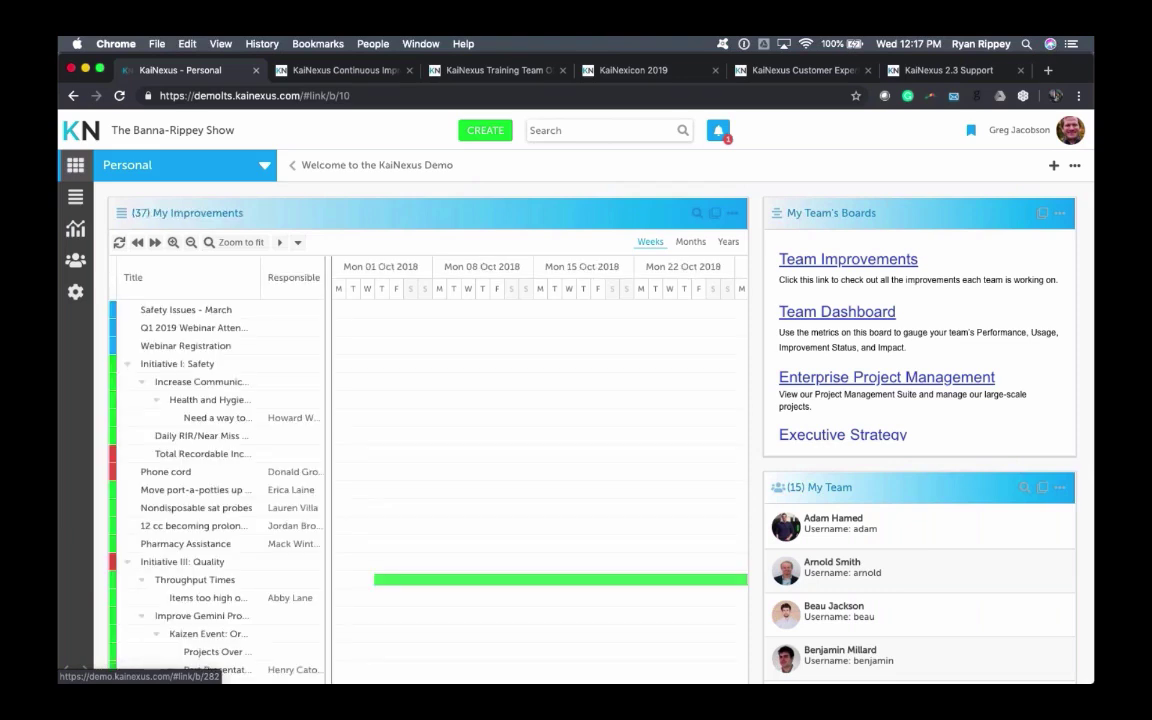
Step: Fit the My Improvements Gantt timeline to its full date span and widen the grid to expose the Due Date and Last Updated columns
left_click(237, 242)
left_click_drag(328, 327, 395, 302)
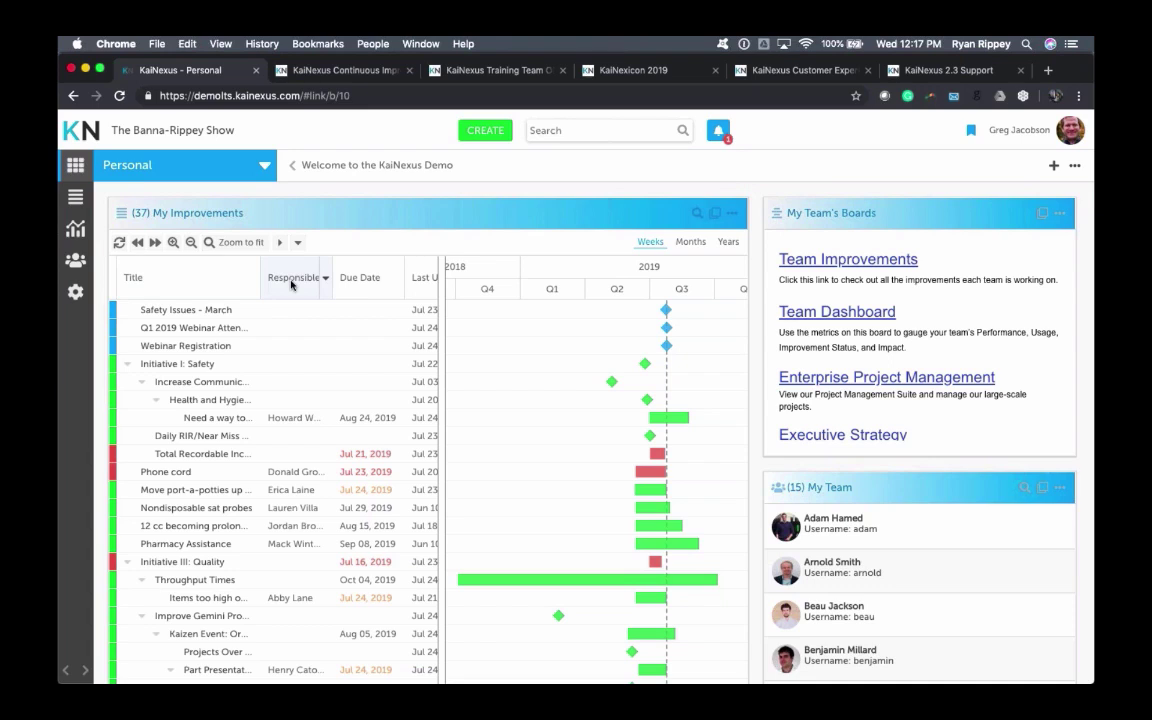
scroll(378, 450, "down", 2)
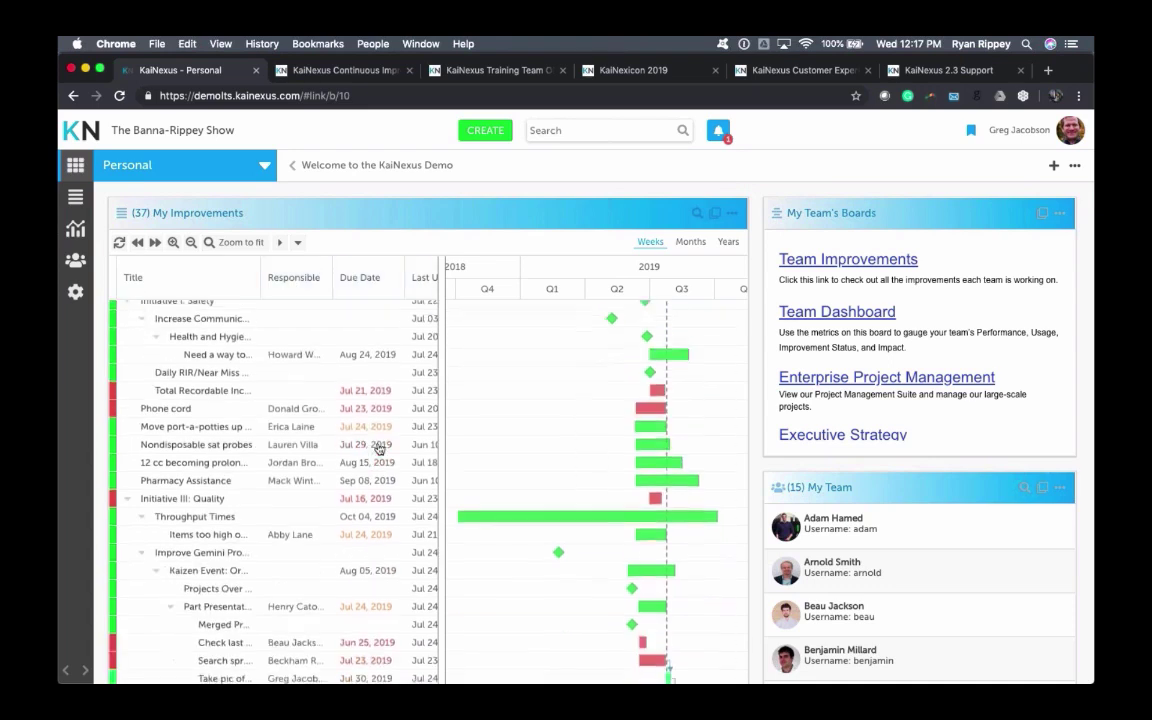
scroll(390, 400, "up", 2)
Step: Inspect the Gantt view's column and left grid width settings for My Improvements, closing them without saving
left_click(732, 213)
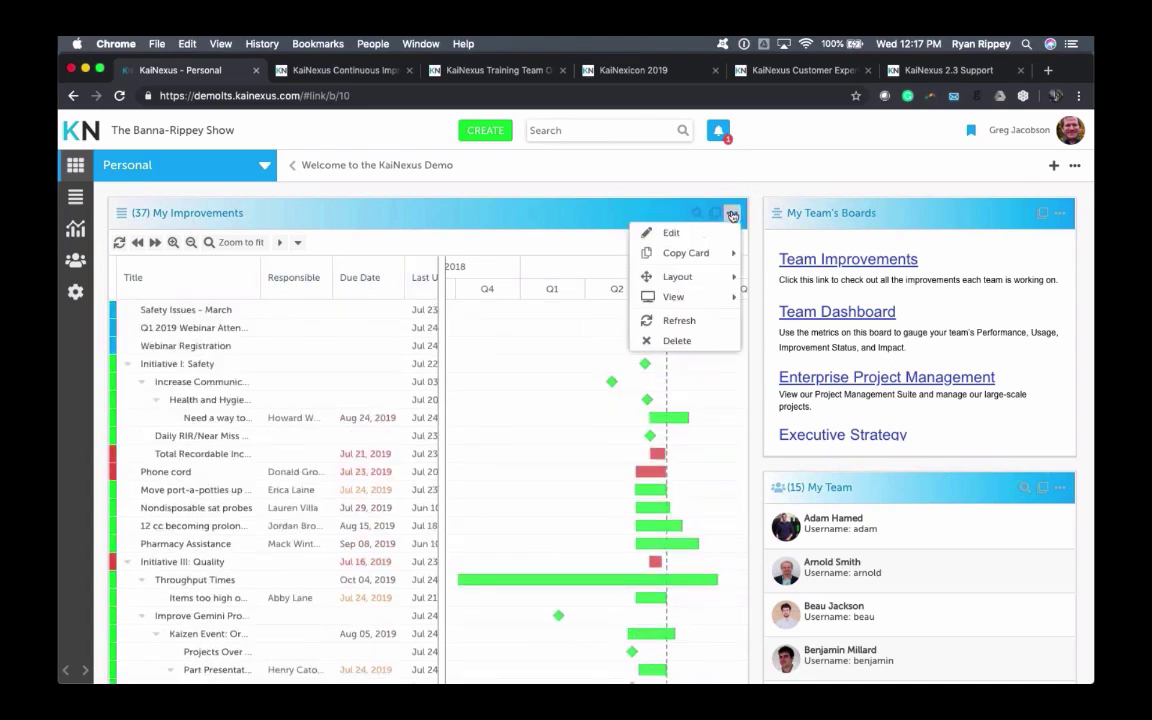
mouse_move(700, 300)
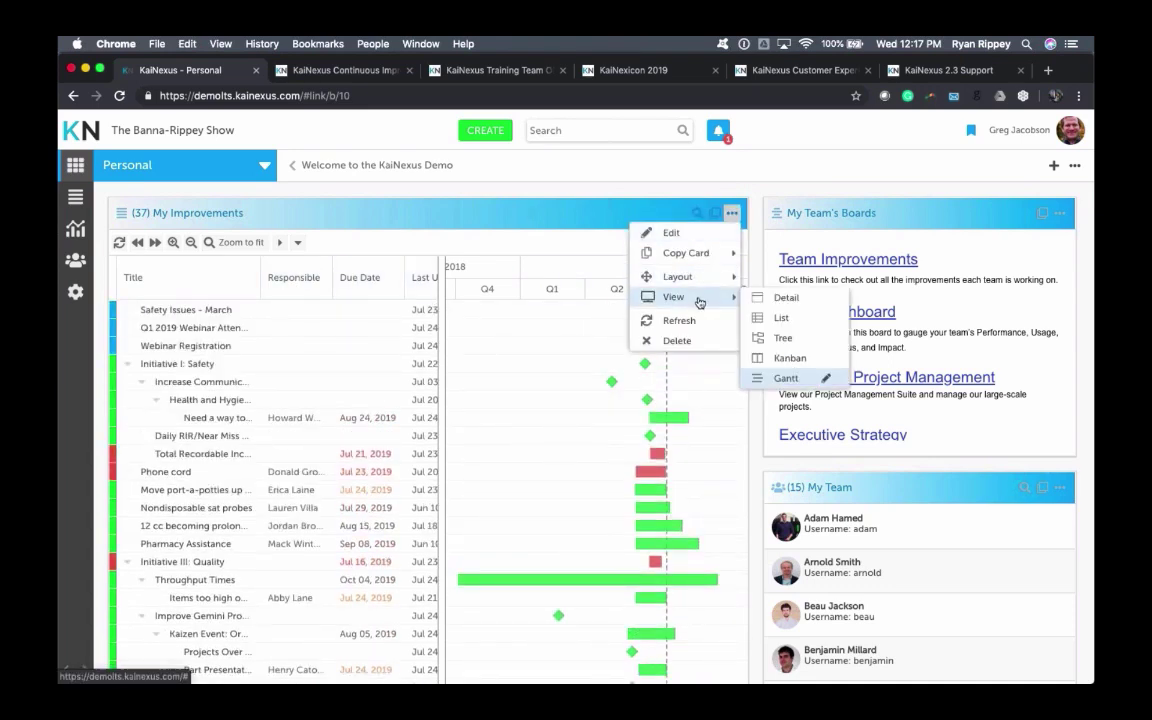
left_click(826, 380)
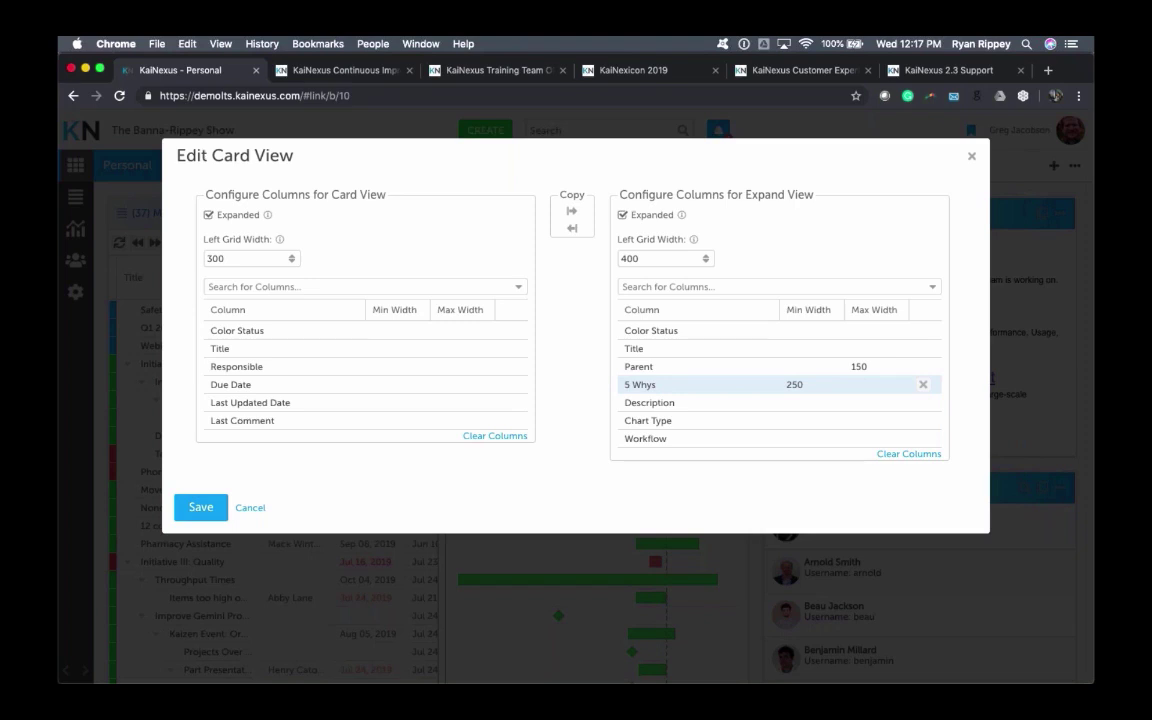
left_click(250, 508)
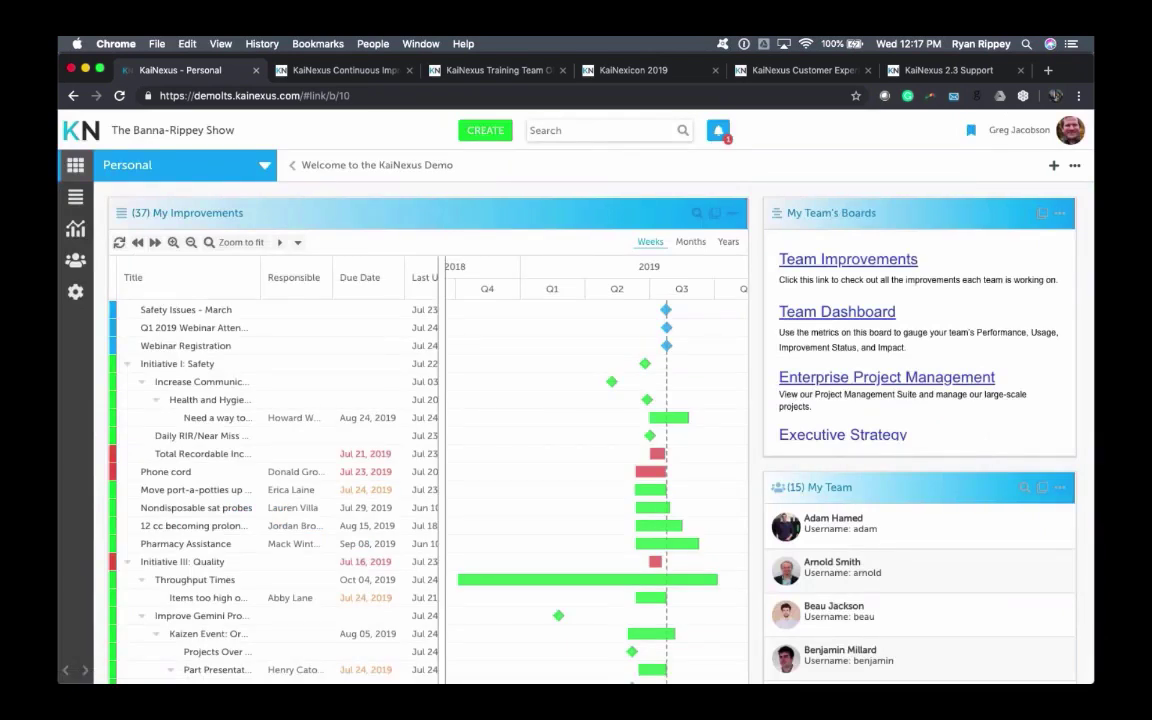
Step: Go to the Team Results board under Personal and look over its widget cards and its Usage, Improvement Curve, State and Impact charts
left_click(262, 166)
mouse_move(256, 197)
mouse_move(400, 197)
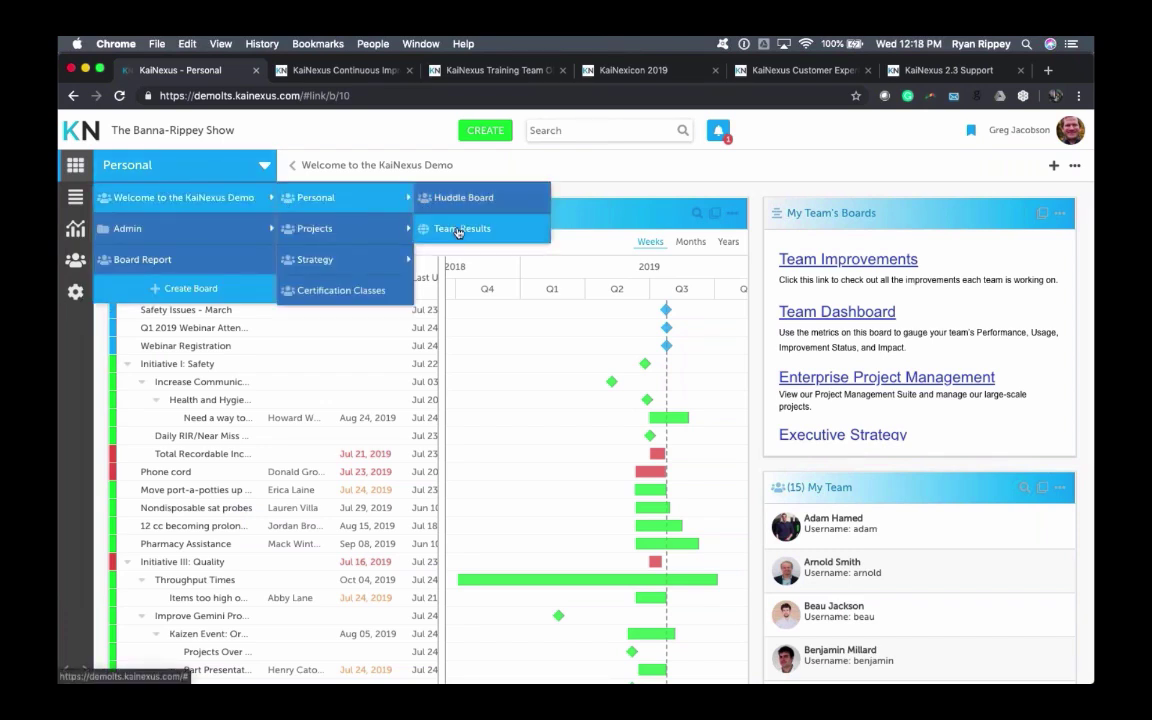
left_click(459, 230)
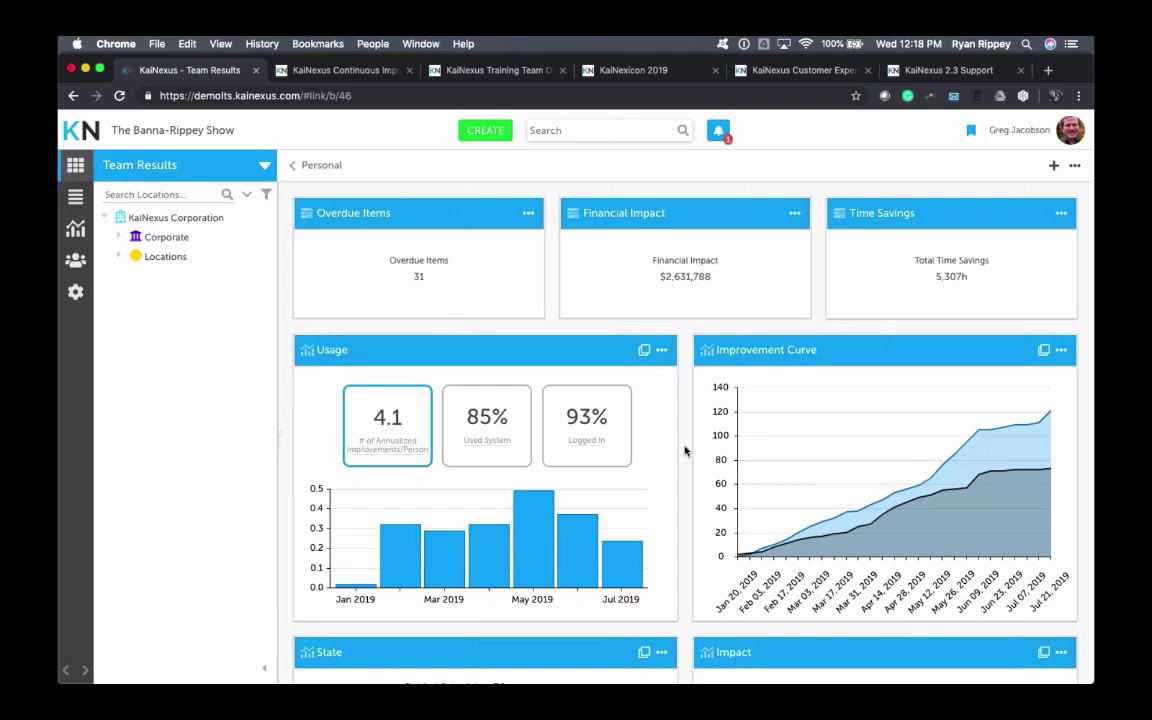
scroll(685, 450, "down", 5)
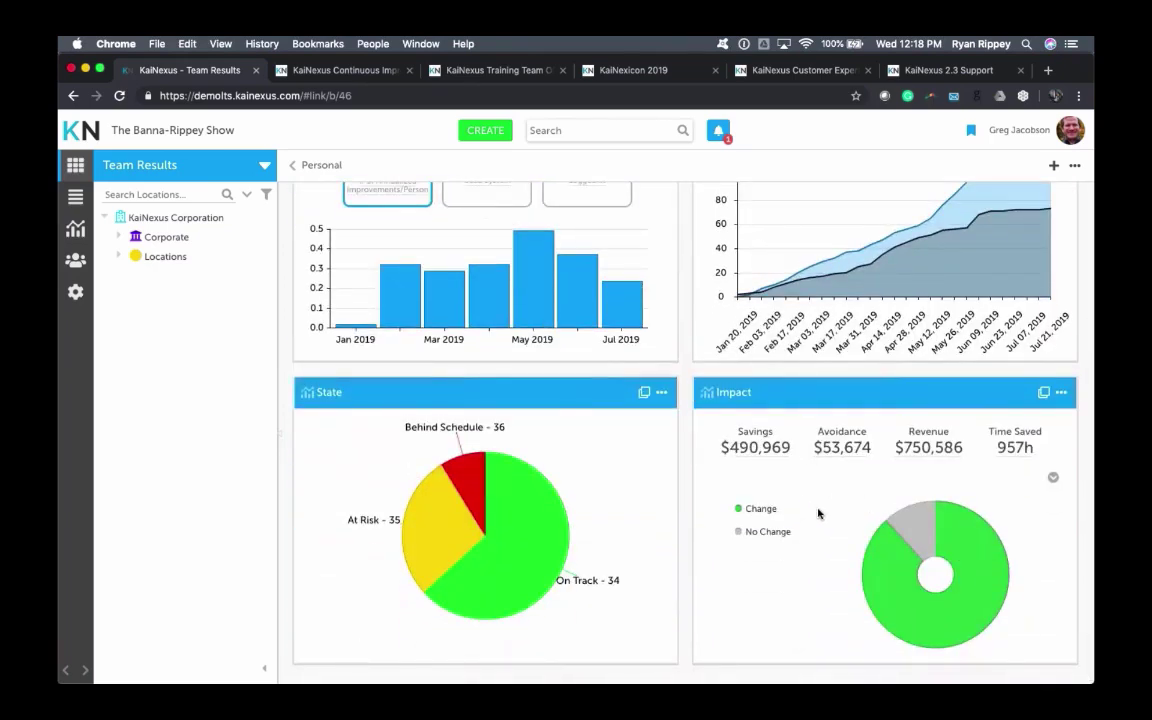
scroll(687, 400, "up", 5)
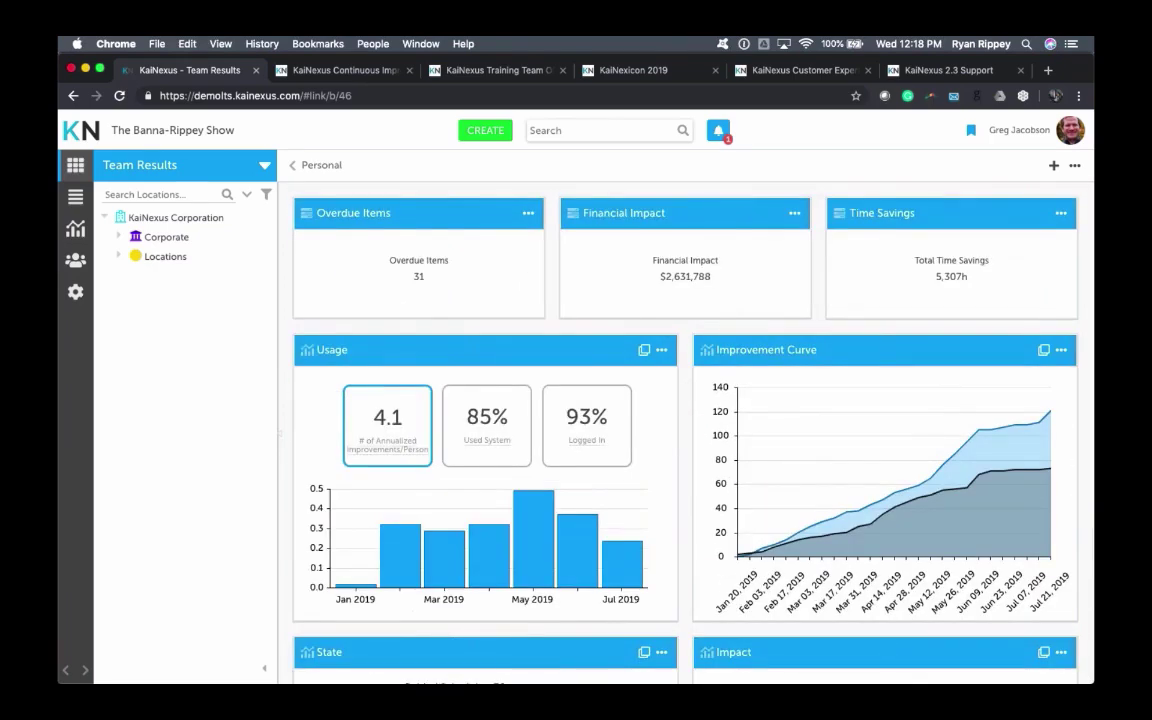
Step: Open the widget inside the Overdue Items card for editing and check the available widget types, keeping Item Count
left_click(528, 215)
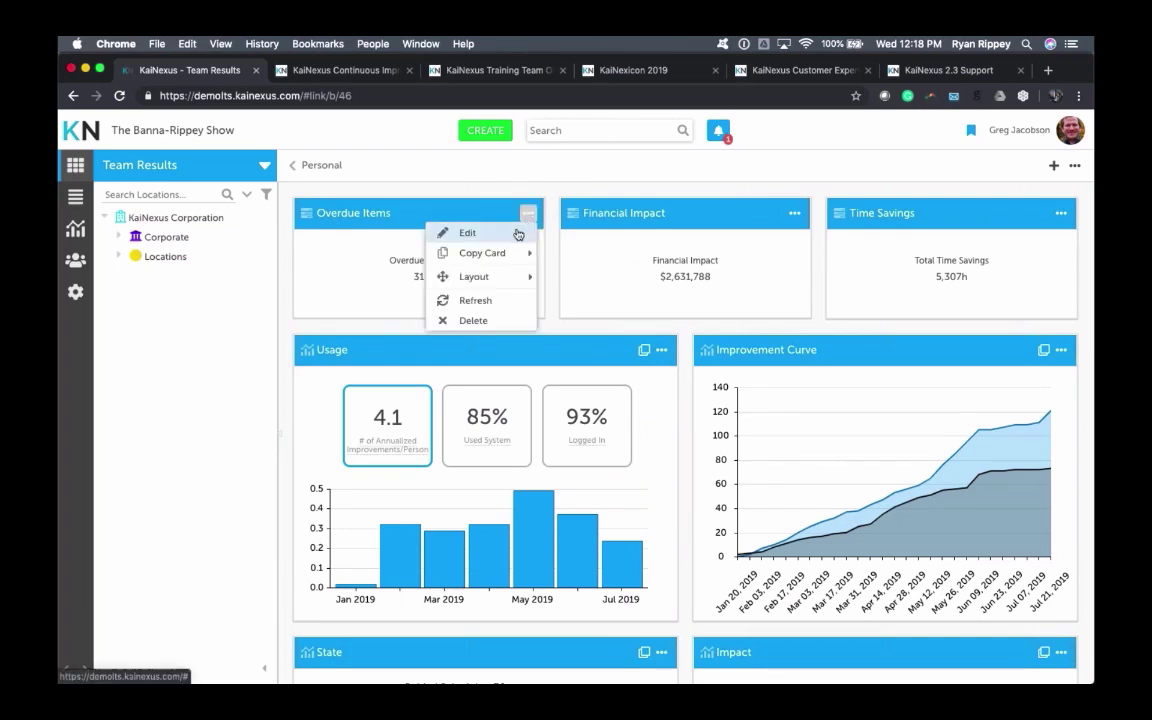
left_click(517, 234)
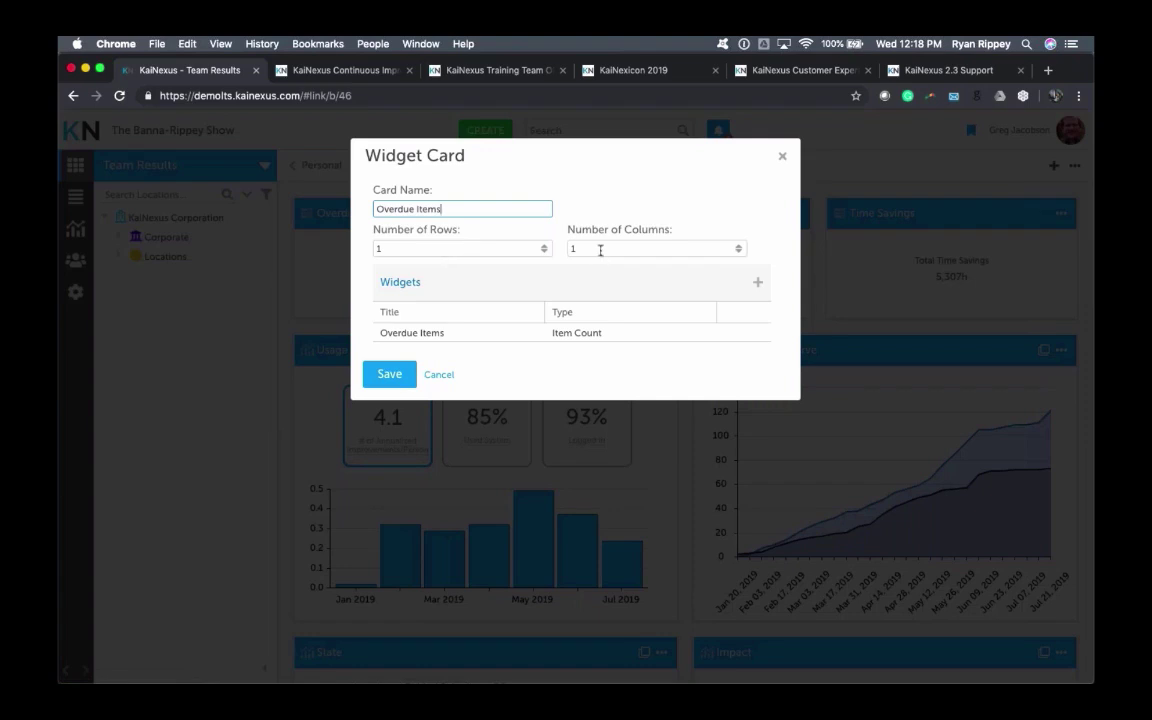
left_click(733, 336)
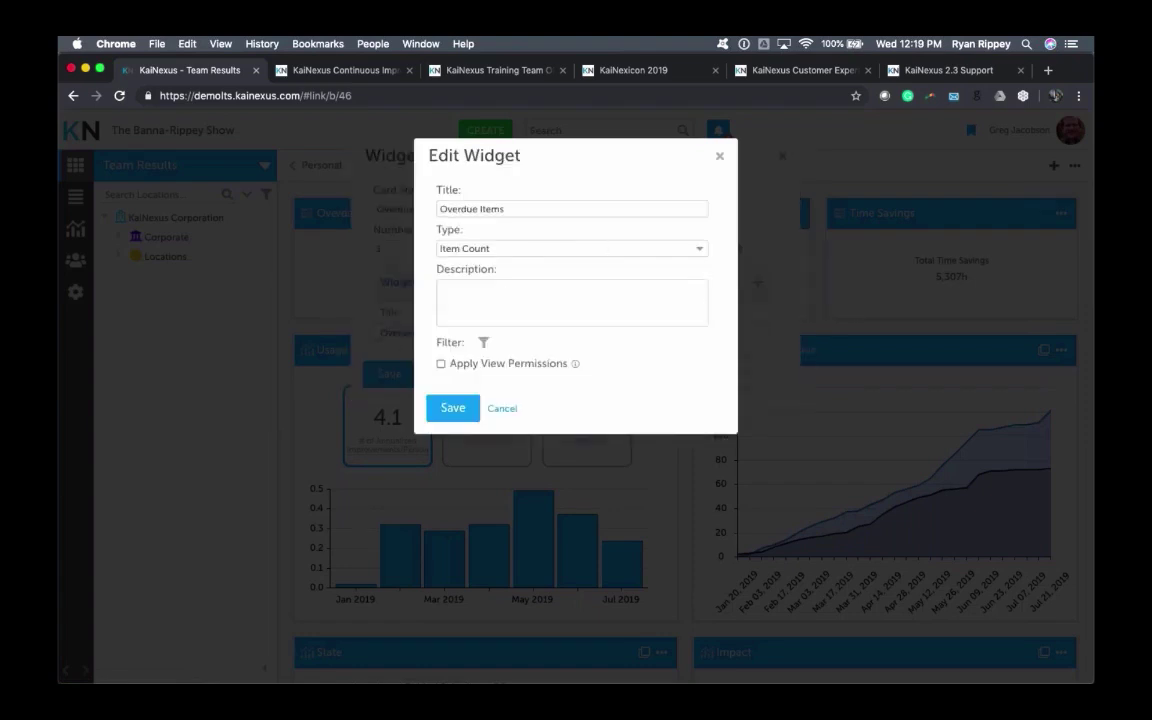
left_click(692, 247)
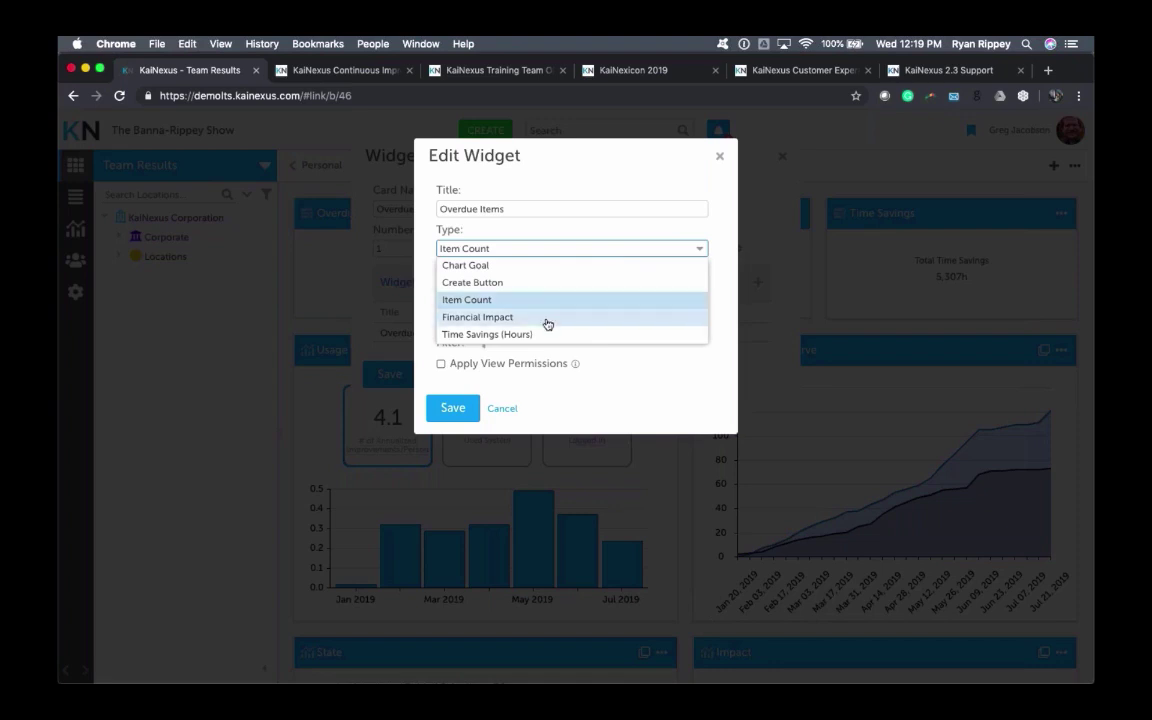
left_click(620, 363)
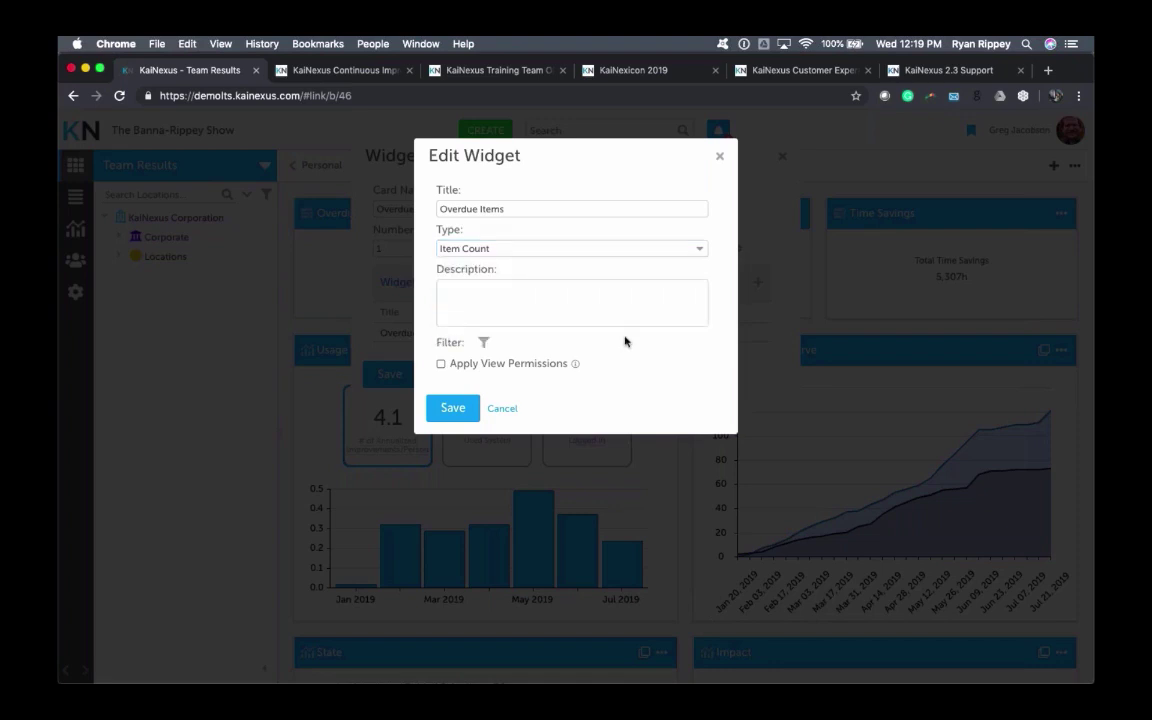
Step: Review the Overdue Items widget's filter and the criteria offered for a second rule, discarding the changes and closing the card editor
left_click(484, 342)
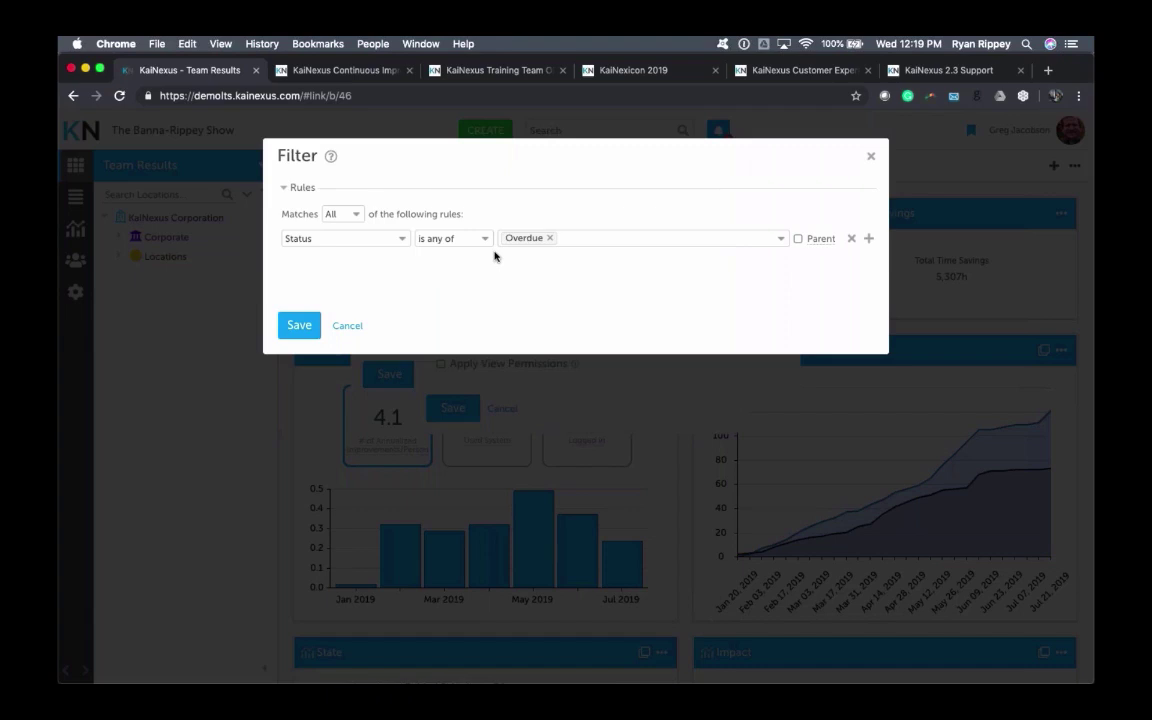
left_click(868, 238)
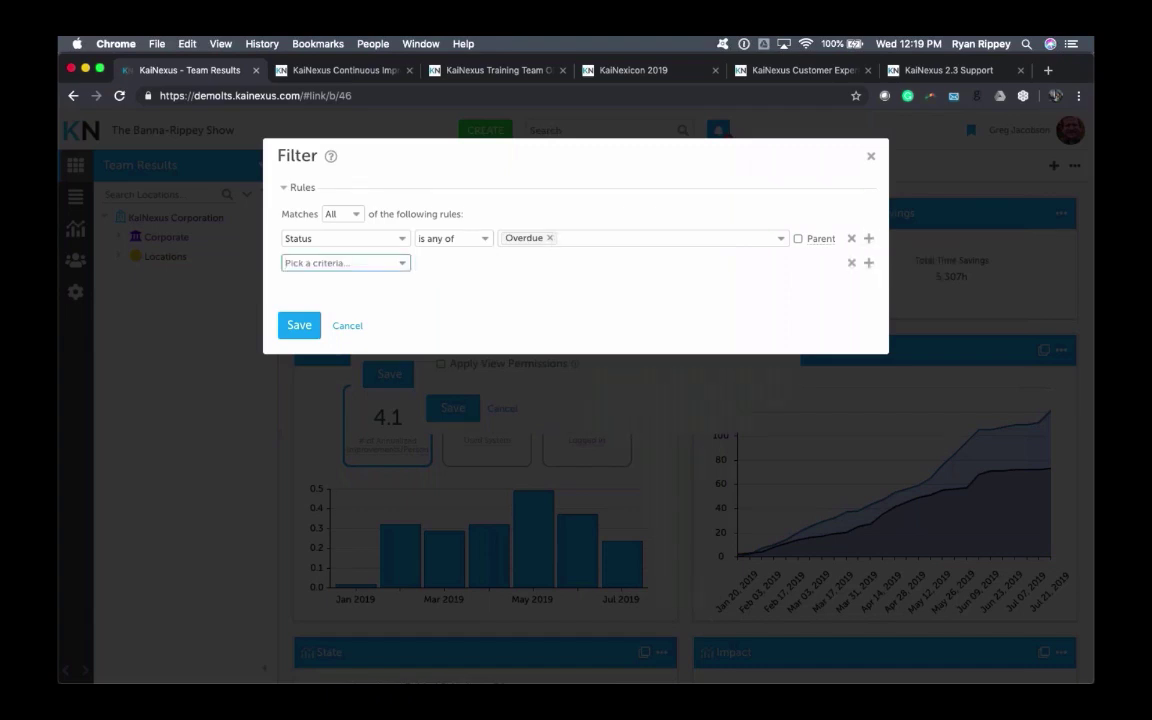
left_click(365, 262)
scroll(391, 373, "down", 1)
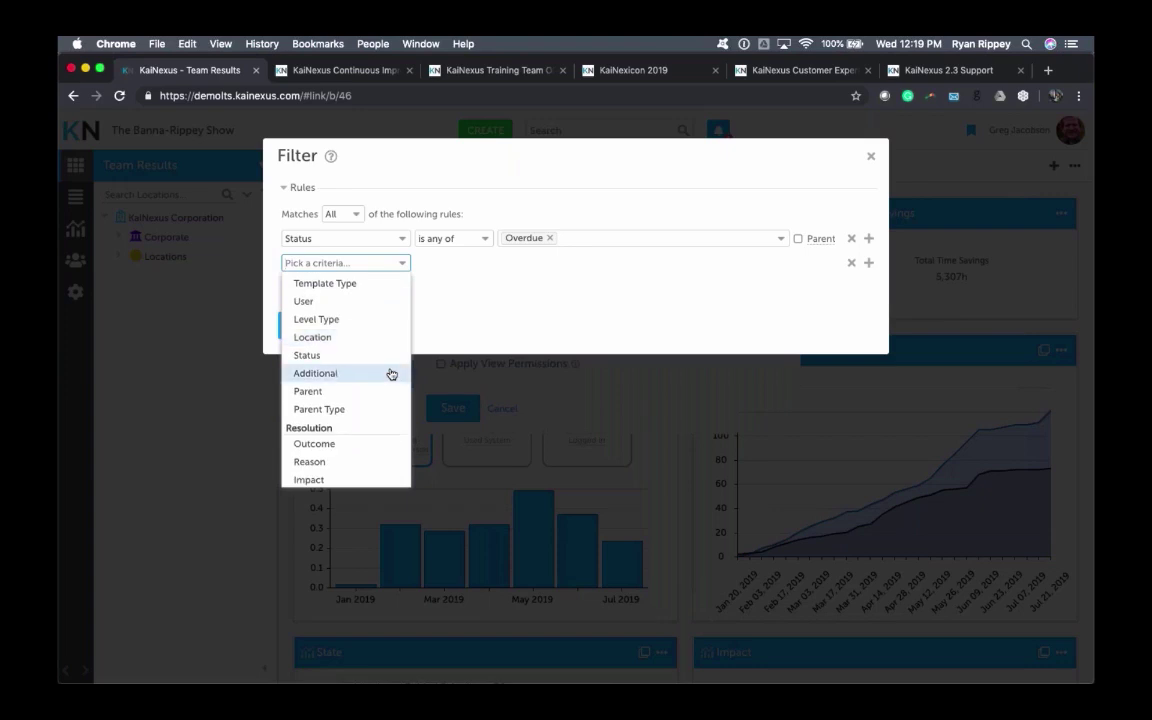
left_click(430, 318)
left_click(345, 325)
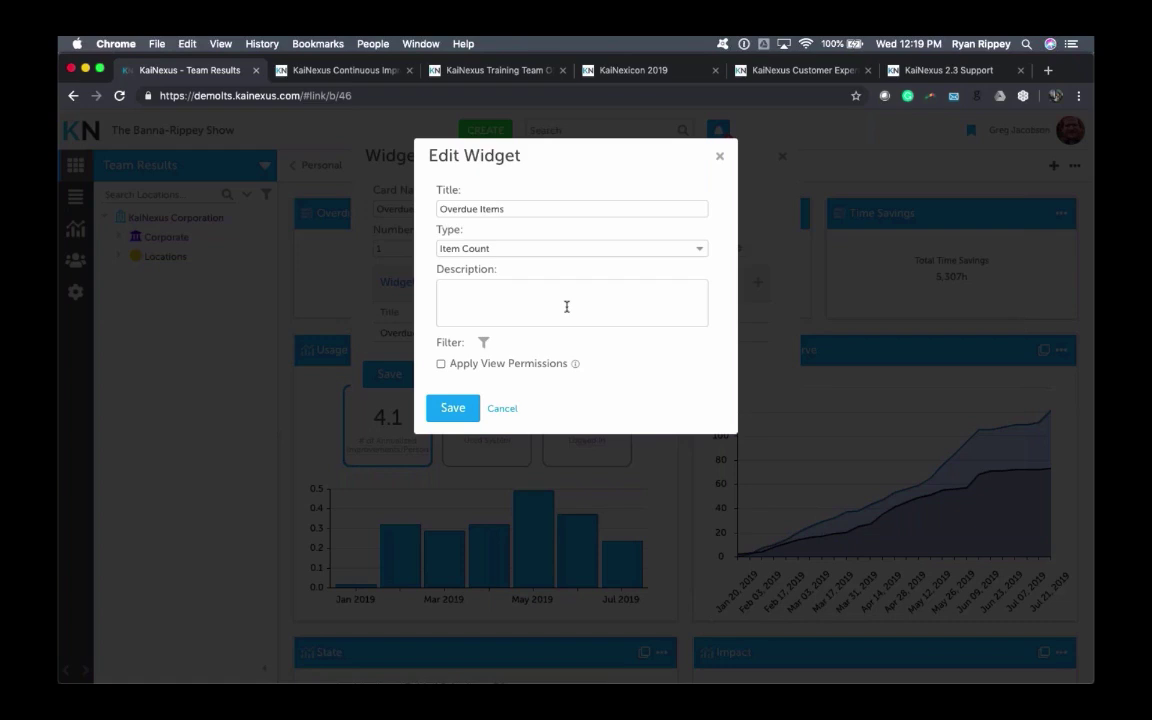
left_click(503, 410)
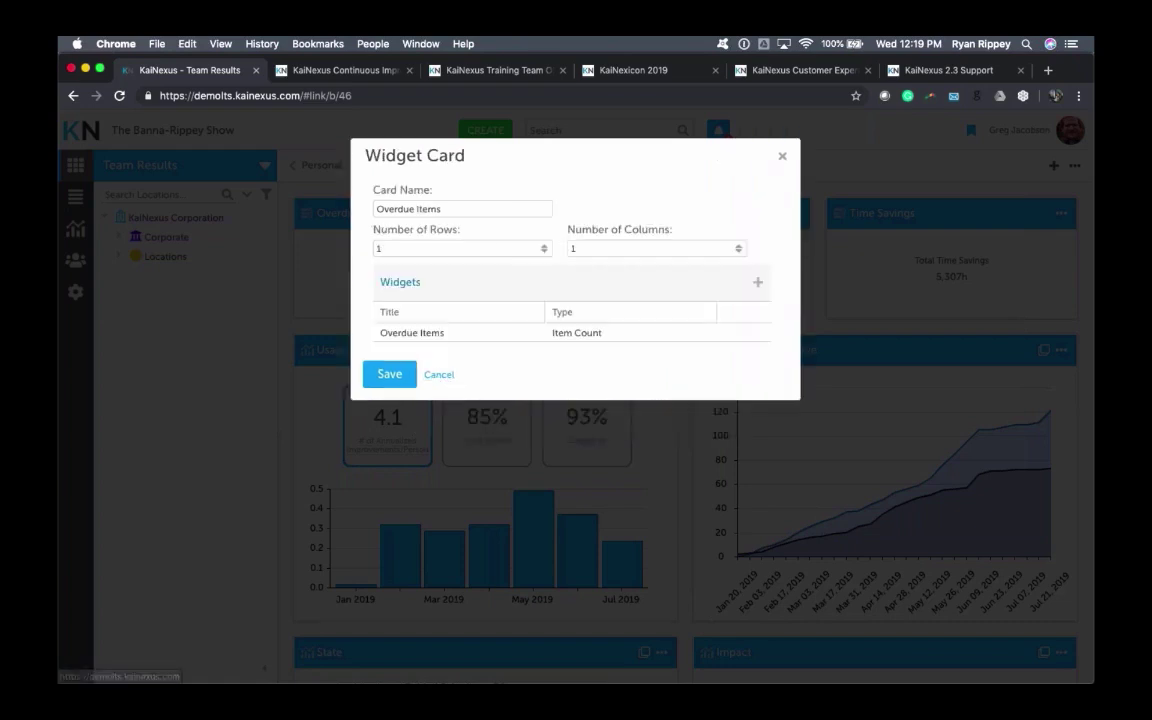
left_click(782, 155)
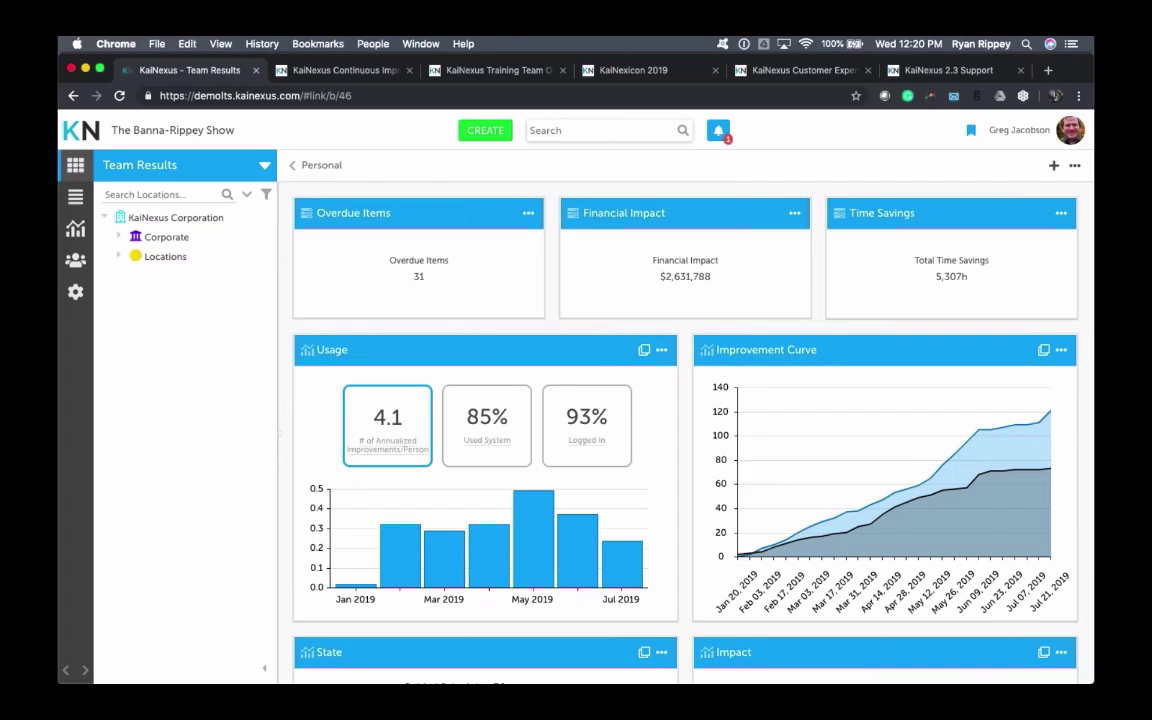
Step: Review the Team Results board's section, layout, location filter and sharing settings, closing them without saving
left_click(1074, 166)
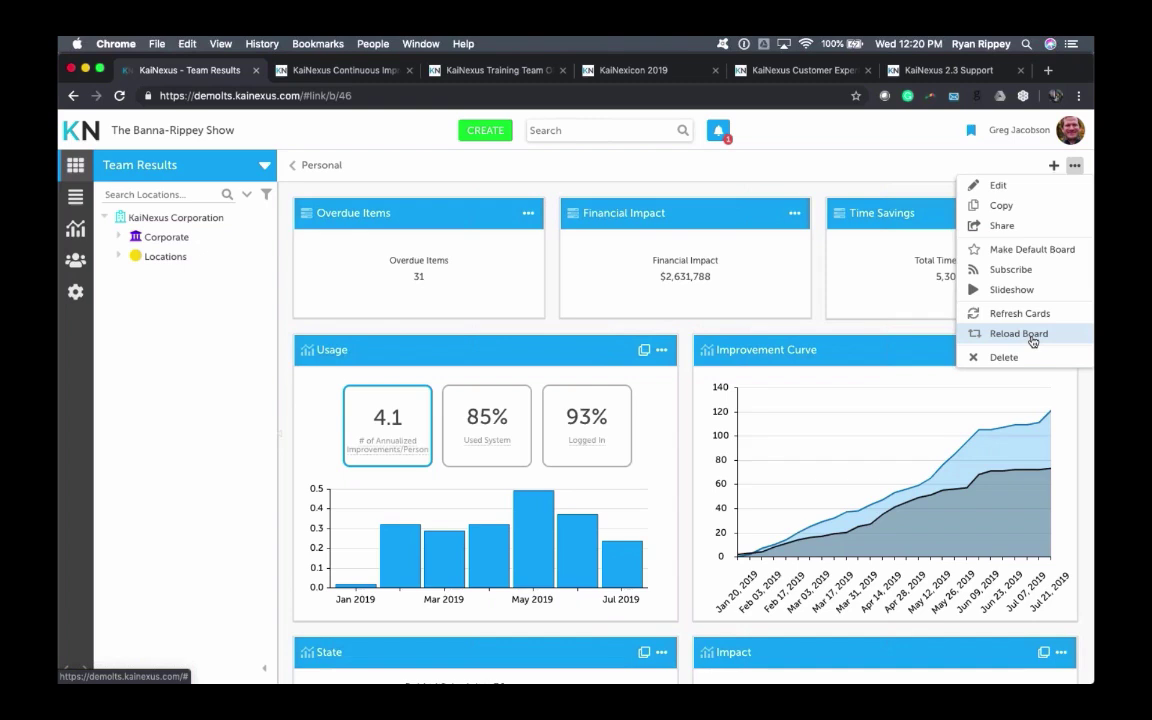
left_click(998, 188)
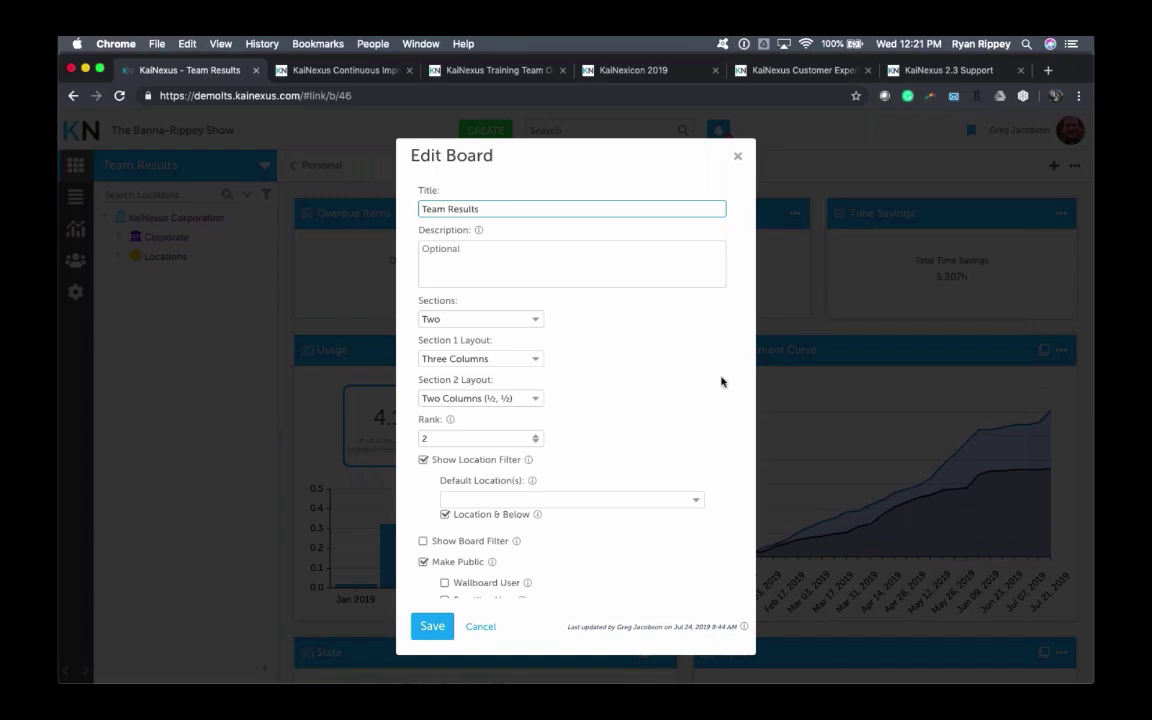
left_click(738, 156)
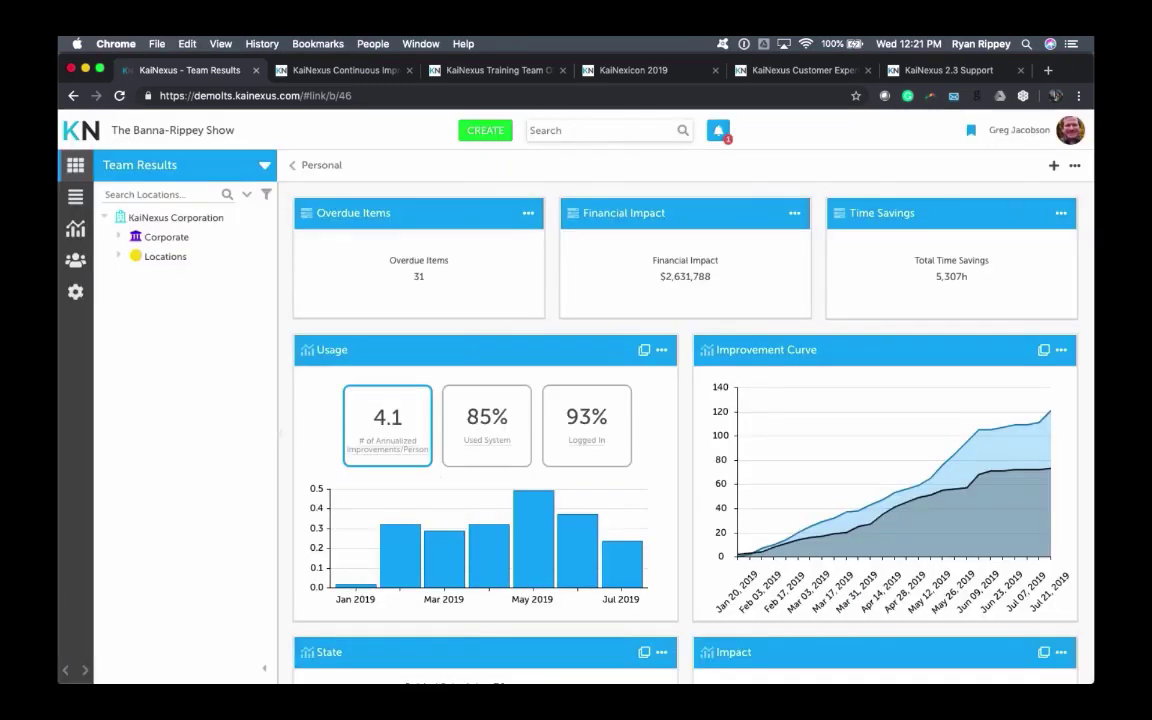
Step: Open the Reports page and filter it to the Customer Experience location under Corporate
left_click(75, 232)
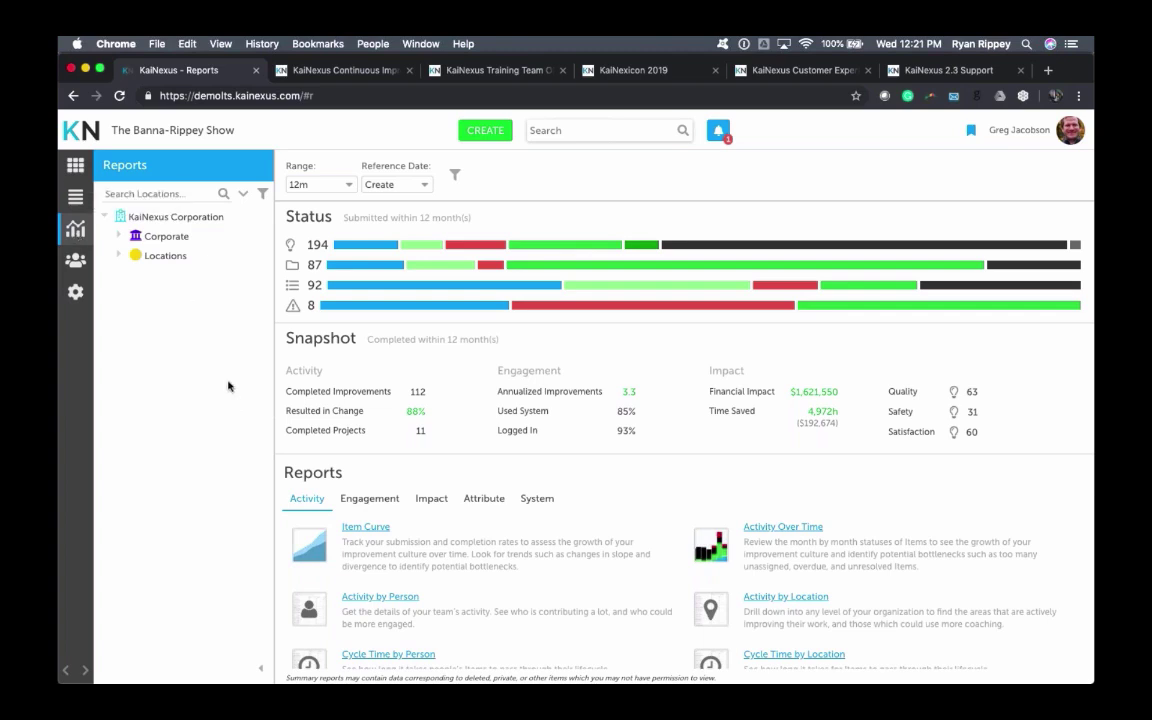
left_click(122, 238)
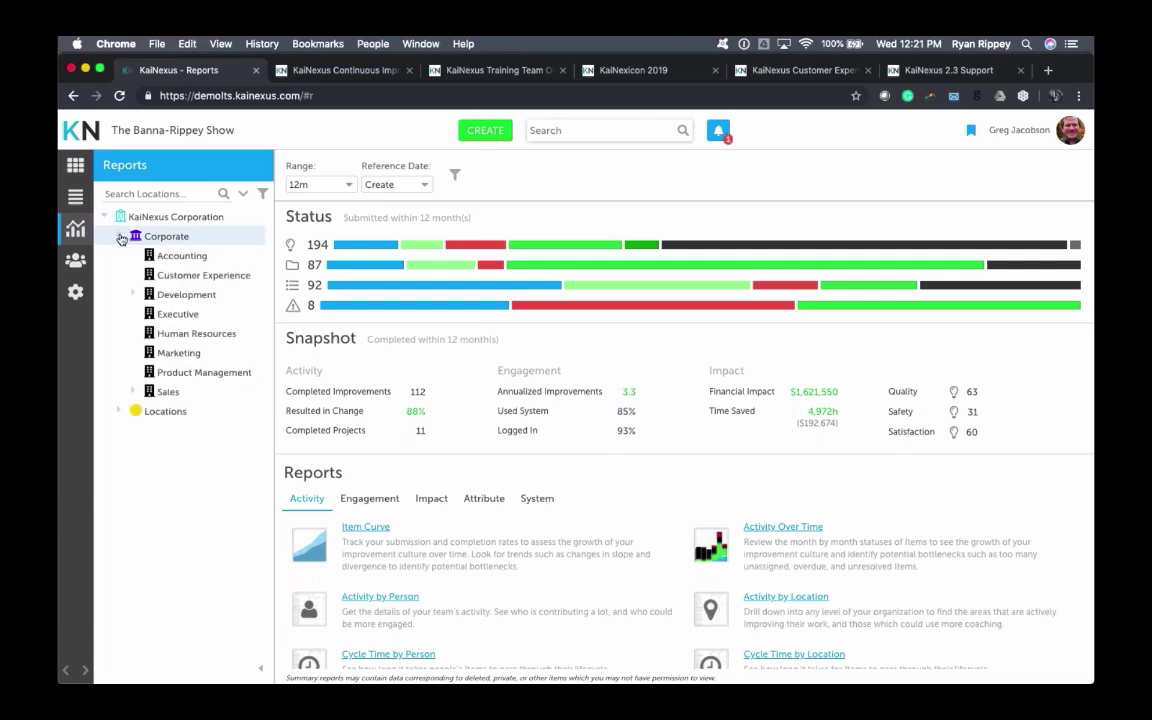
left_click(193, 276)
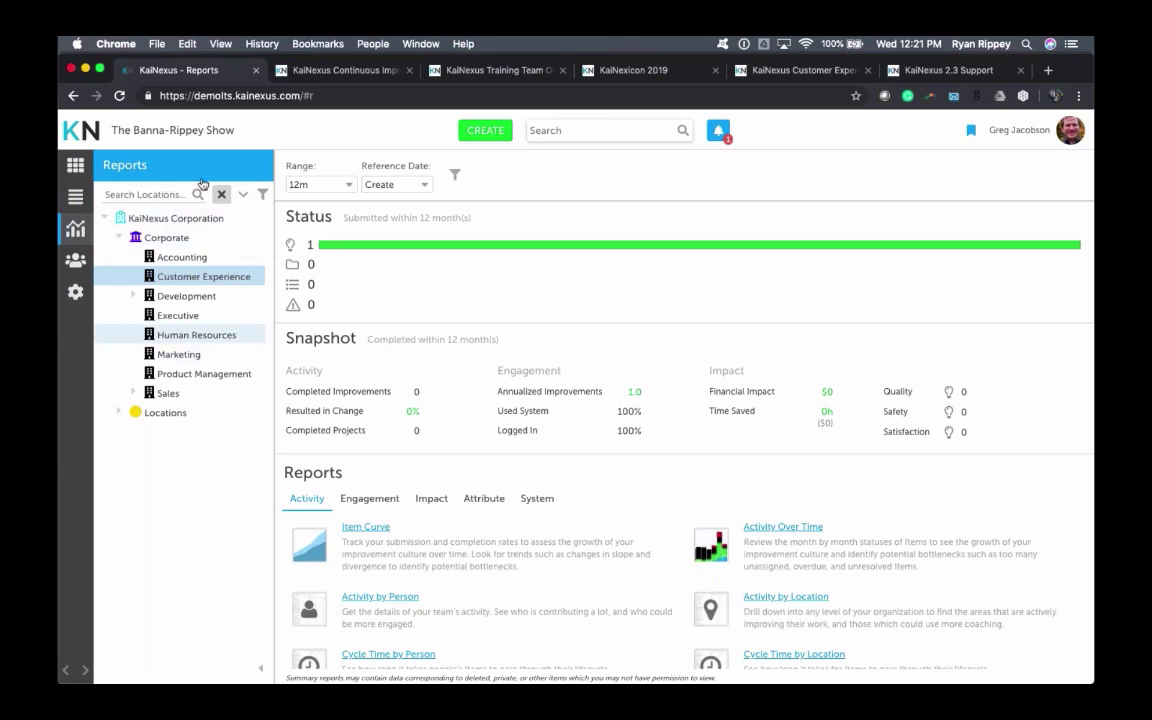
Step: Collapse and restore the locations tree, and clear the location filter so the reports cover the entire organization
left_click(260, 672)
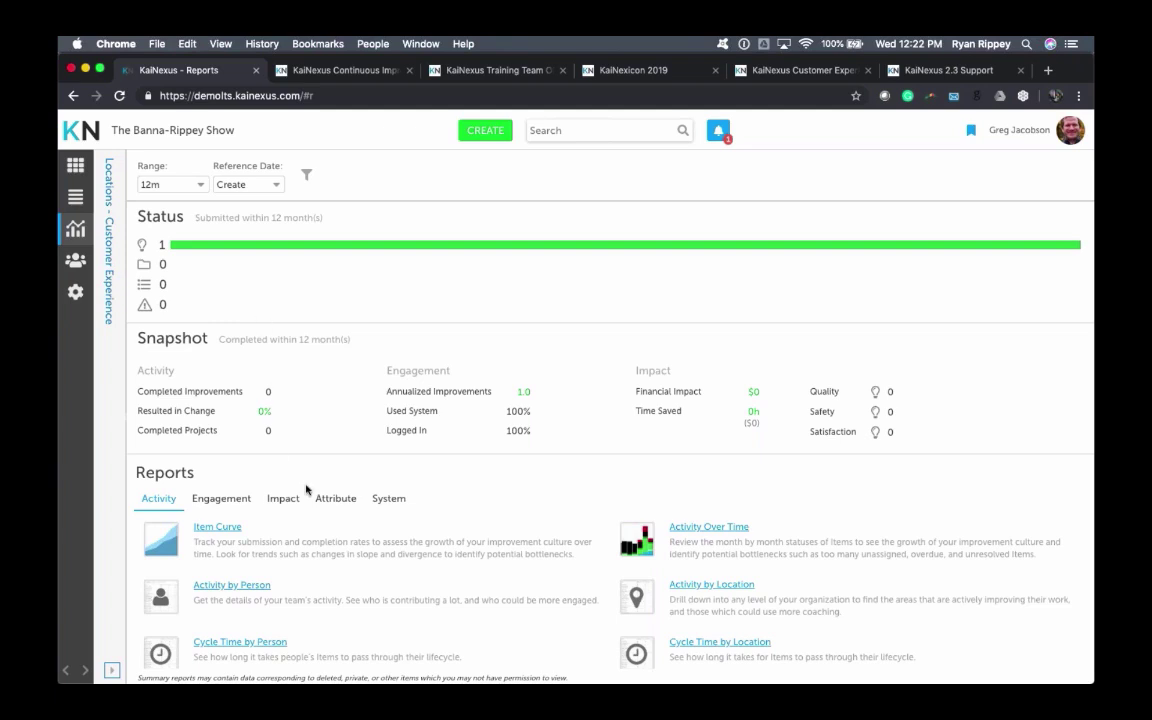
left_click(101, 605)
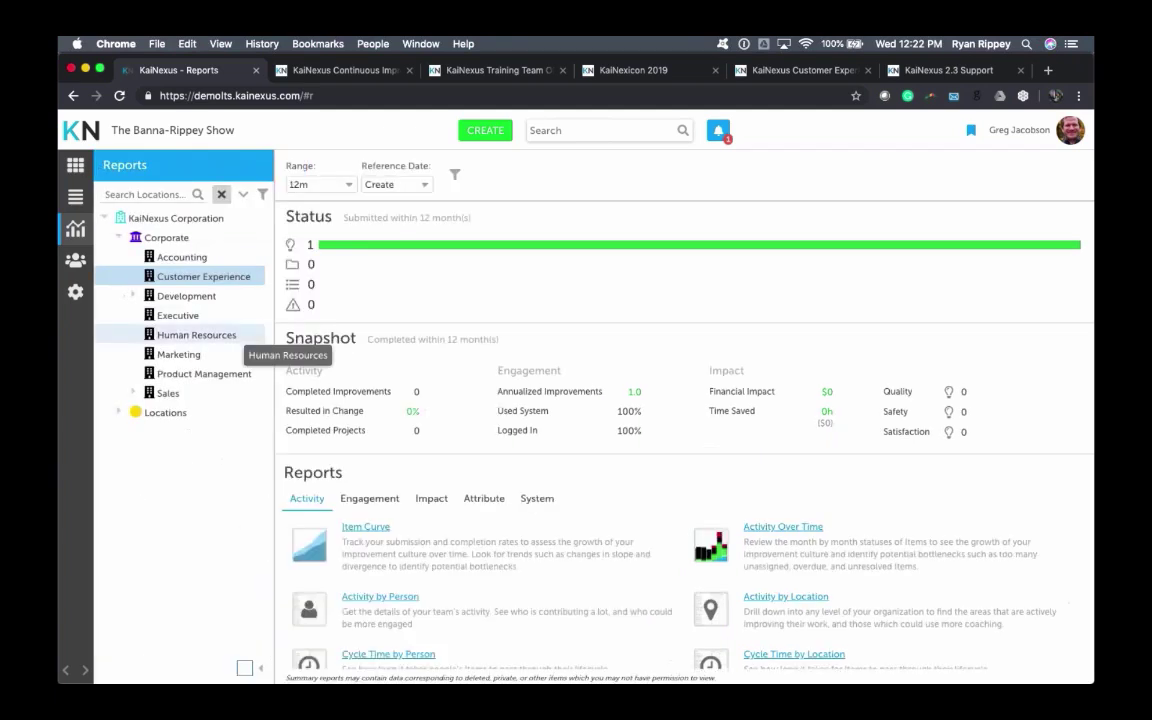
left_click(155, 218)
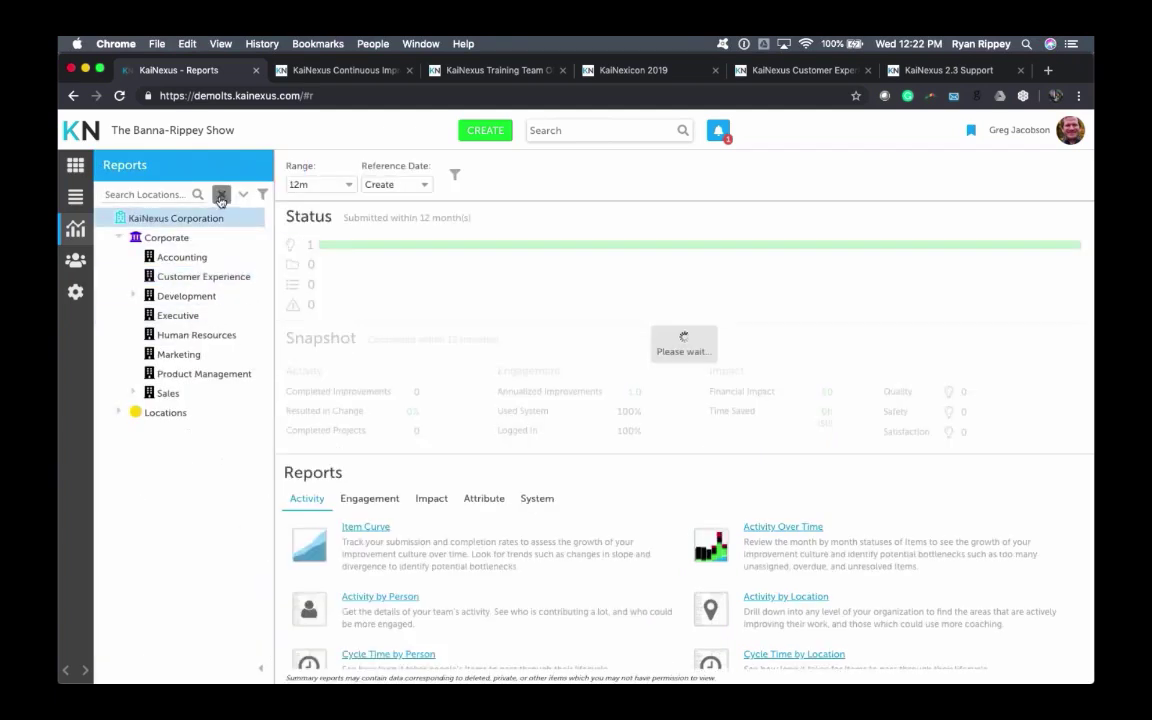
left_click(221, 196)
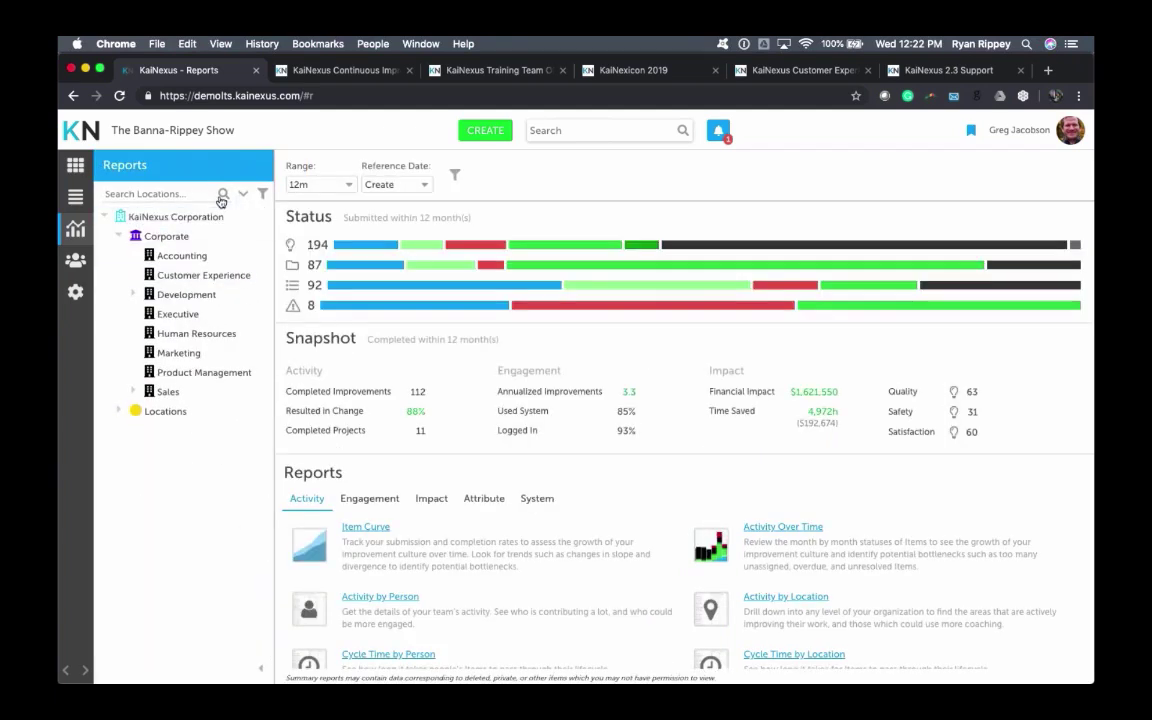
Step: Open the Impact Summary report and display its Reference Date choices
left_click(432, 499)
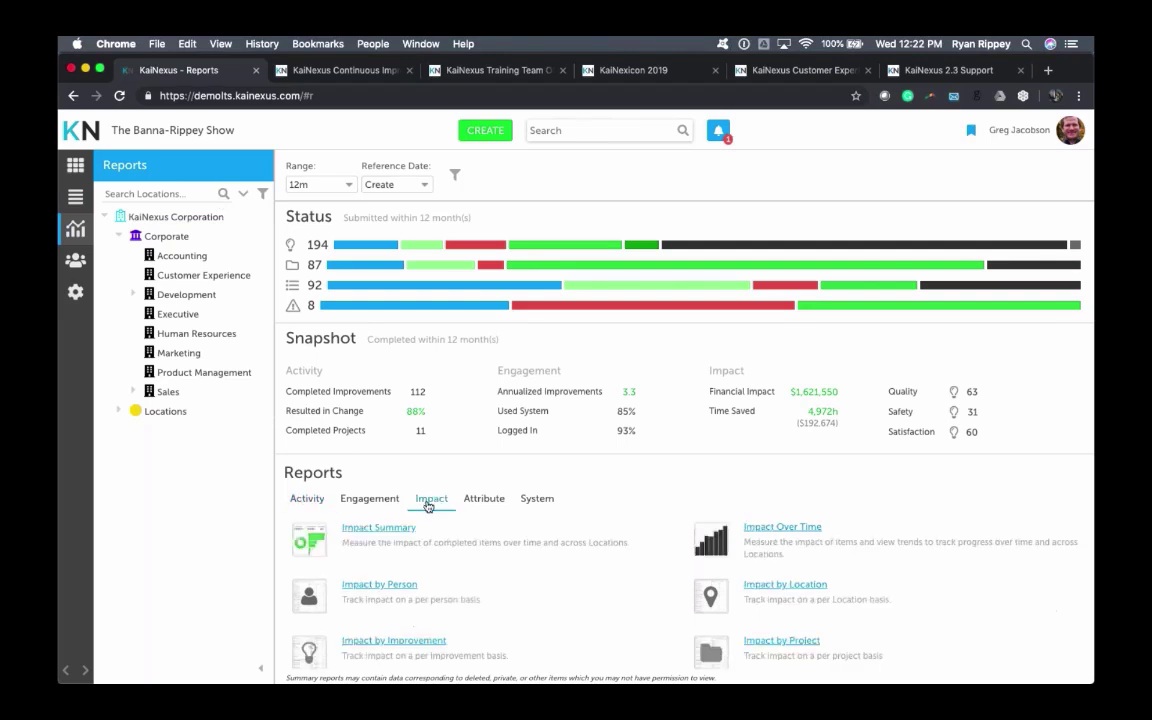
left_click(380, 530)
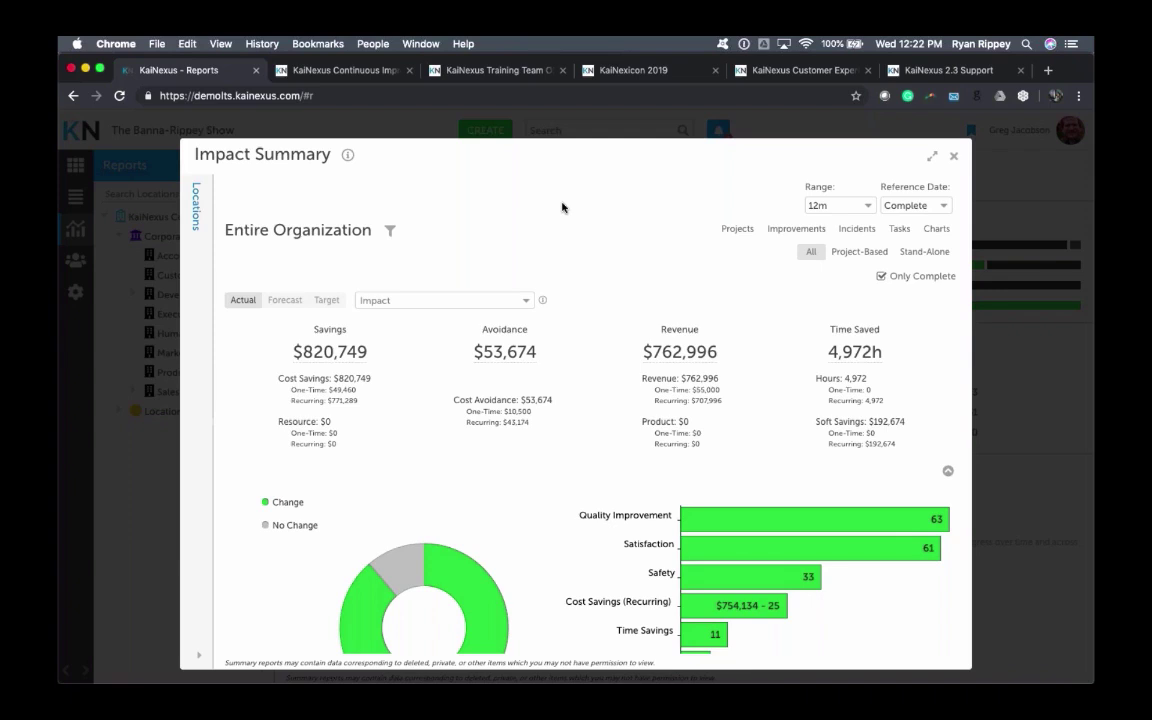
left_click(946, 206)
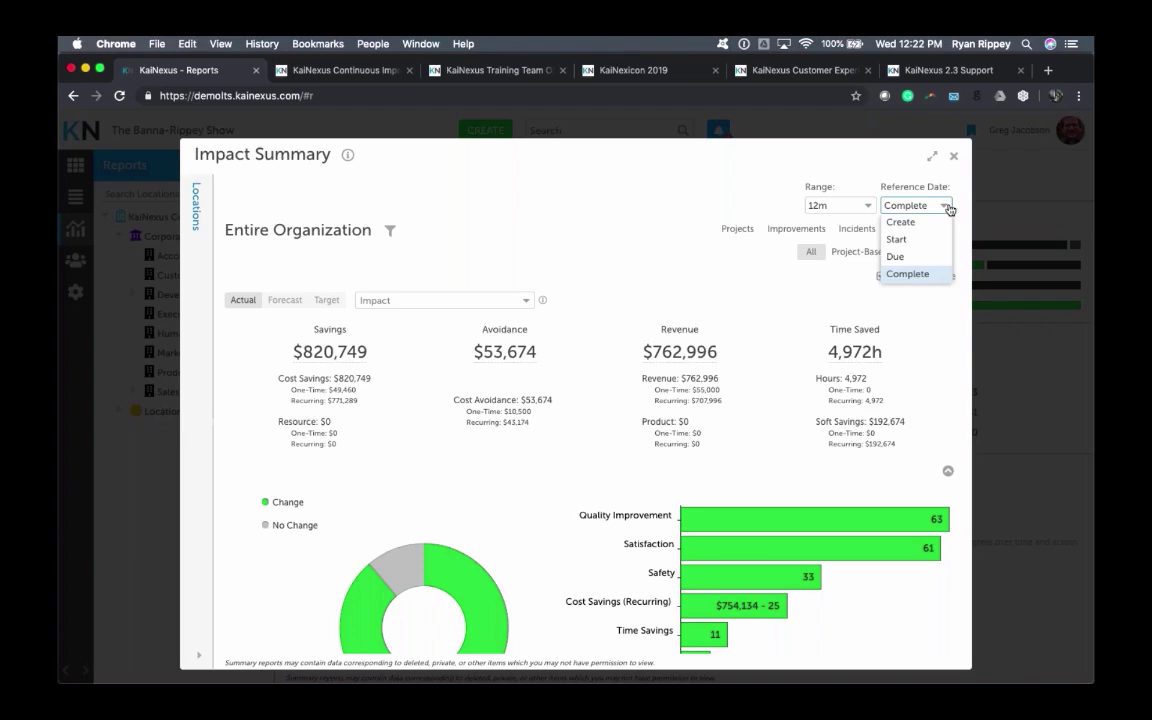